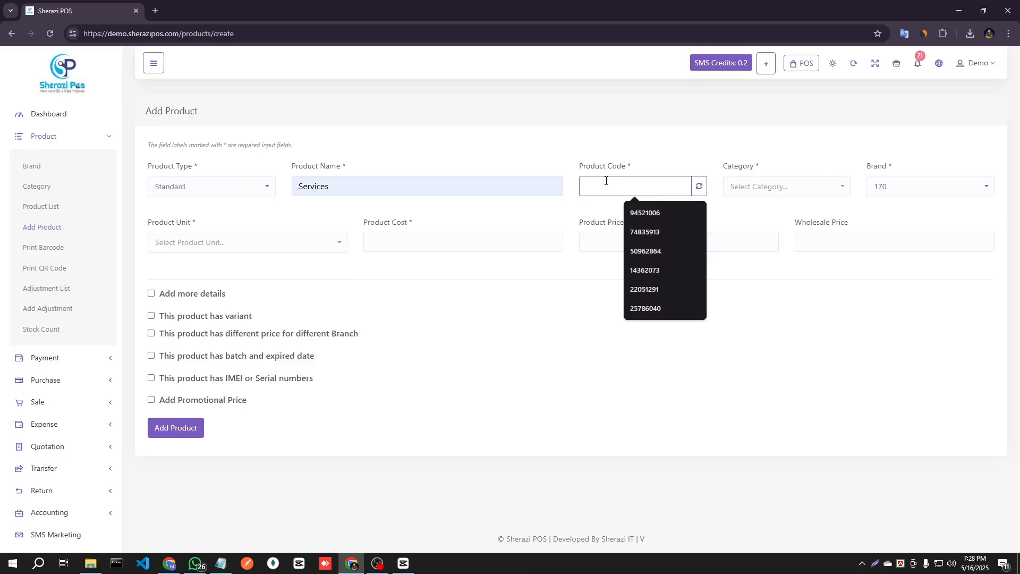
Generate an automatic product code for the Services product.
{"action": "type", "text": "4"}
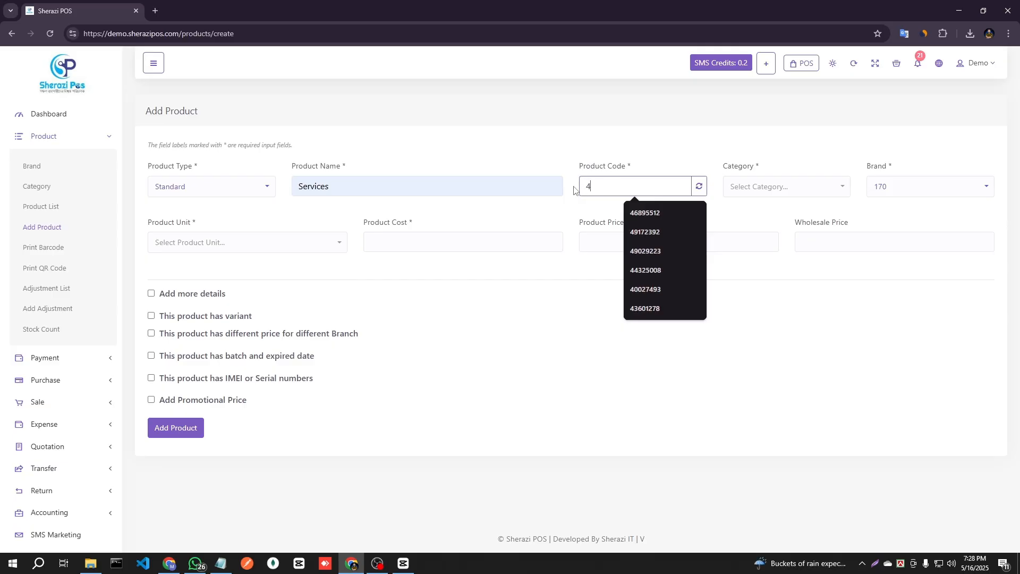
{"action": "key", "text": "BackSpace"}
{"action": "left_click", "coordinate": [699, 186]}
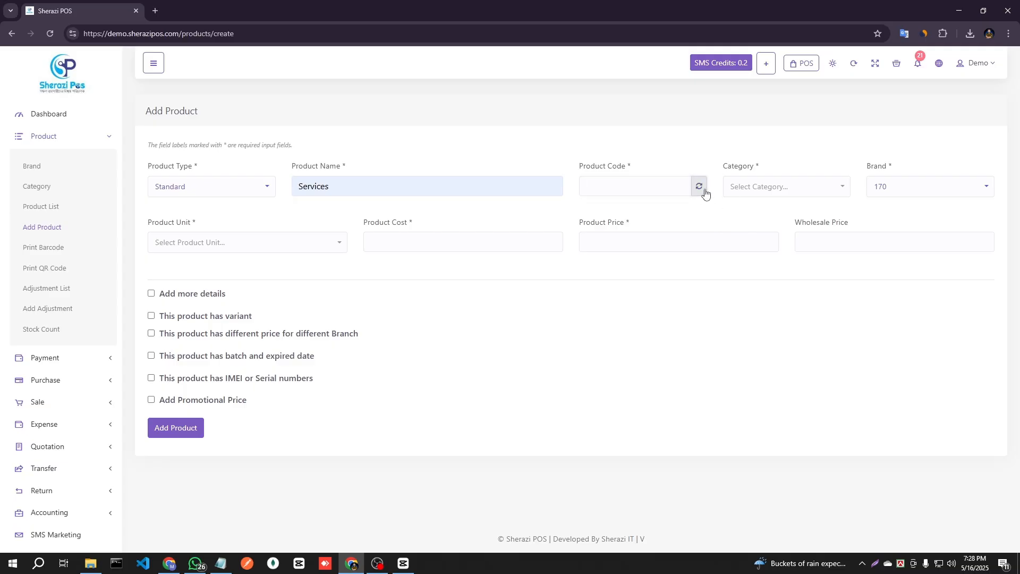
Assign the product the category Smart Phone, the brand Dragon and the unit Pisces.
{"action": "left_click", "coordinate": [773, 189]}
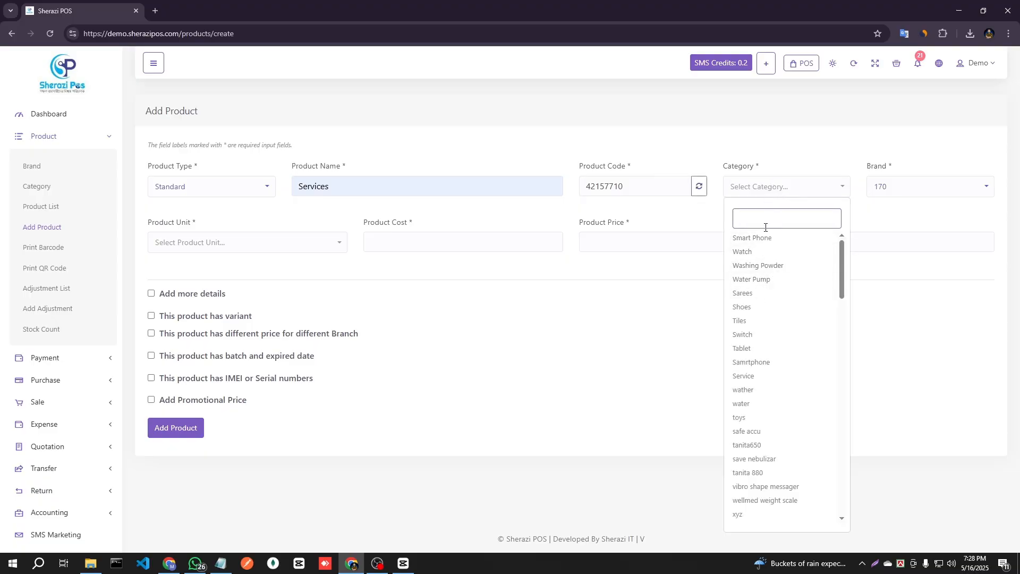
{"action": "type", "text": "k"}
{"action": "key", "text": "BackSpace"}
{"action": "left_click", "coordinate": [768, 237]}
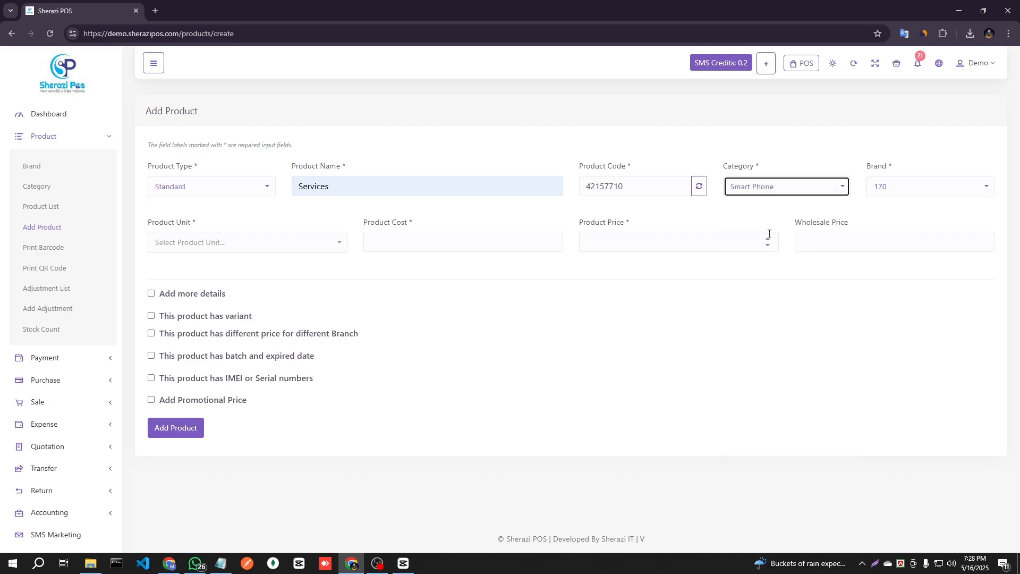
{"action": "left_click", "coordinate": [908, 187]}
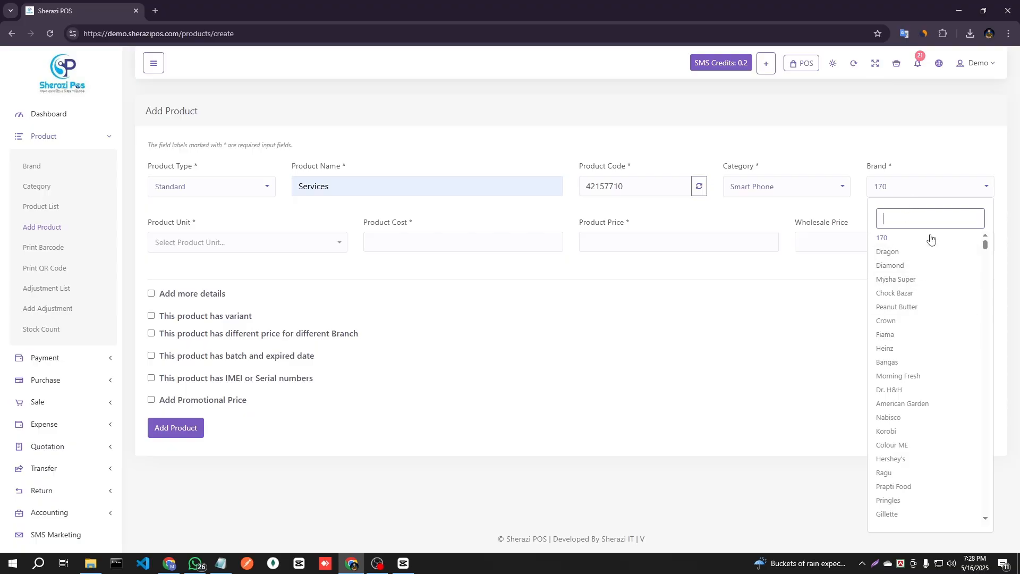
{"action": "left_click", "coordinate": [893, 253]}
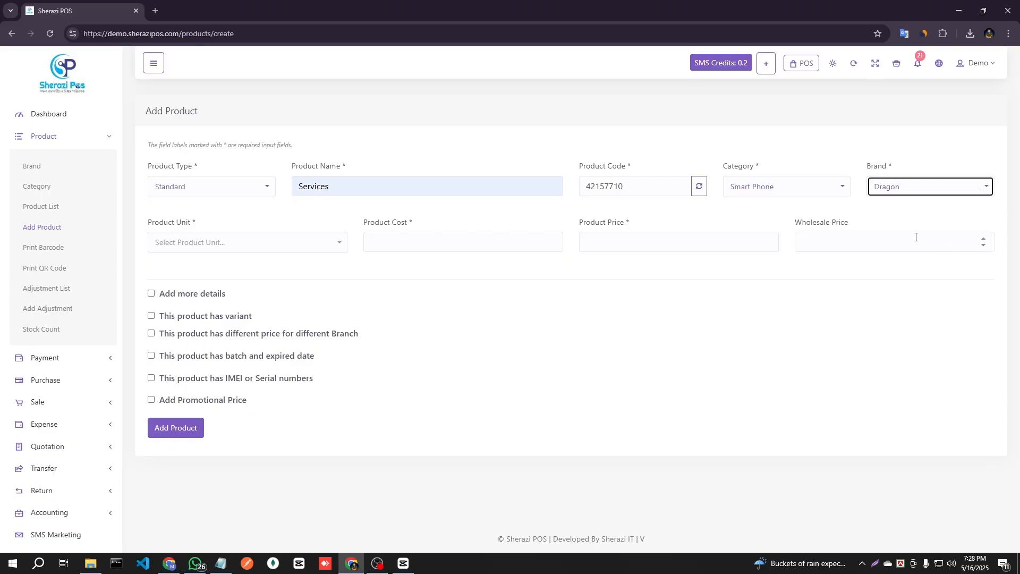
{"action": "left_click", "coordinate": [259, 250]}
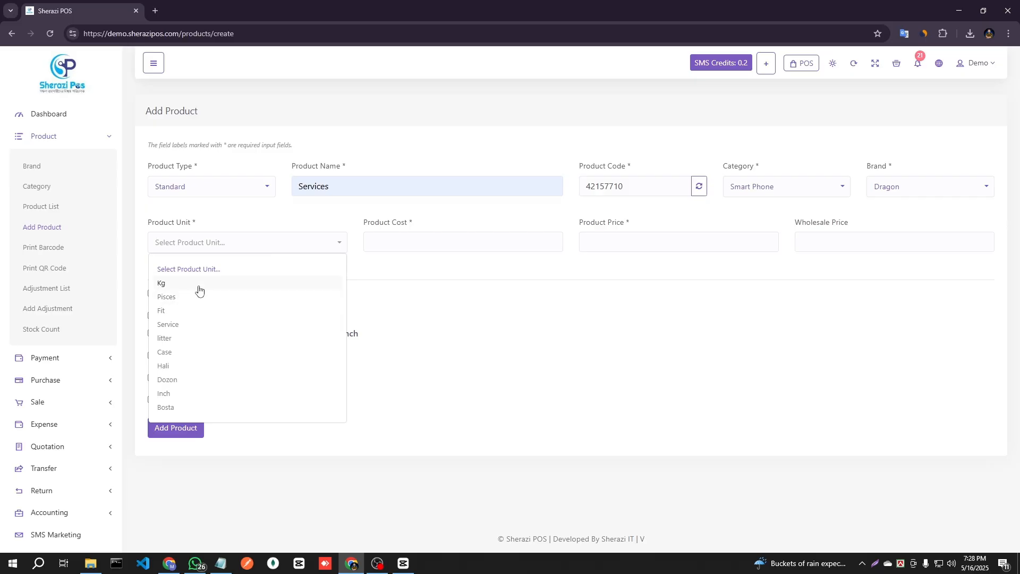
{"action": "left_click", "coordinate": [173, 300]}
Set the product cost to 200 and the product price to 300.
{"action": "left_click", "coordinate": [422, 242]}
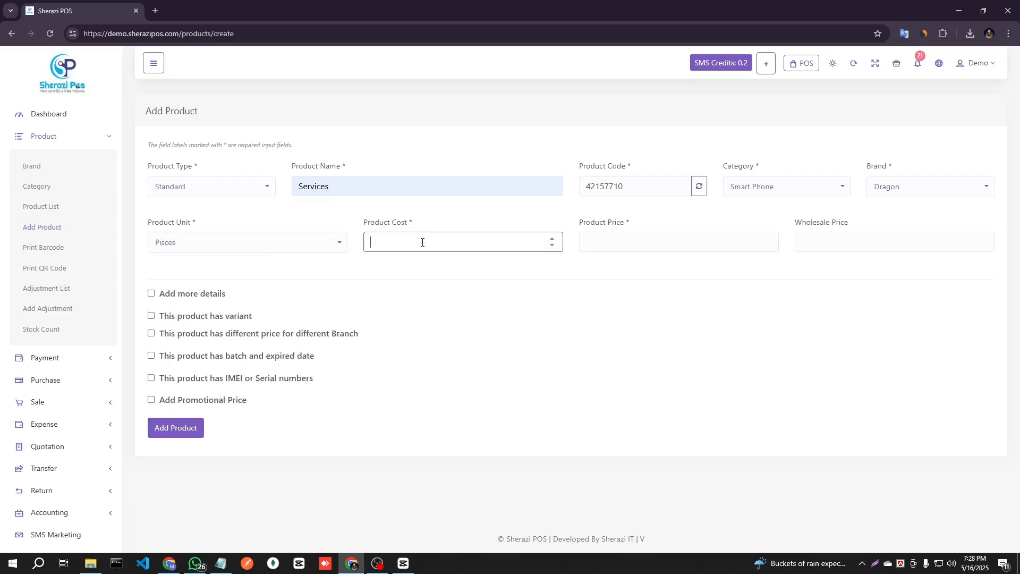
{"action": "type", "text": "200"}
{"action": "left_click", "coordinate": [625, 242]}
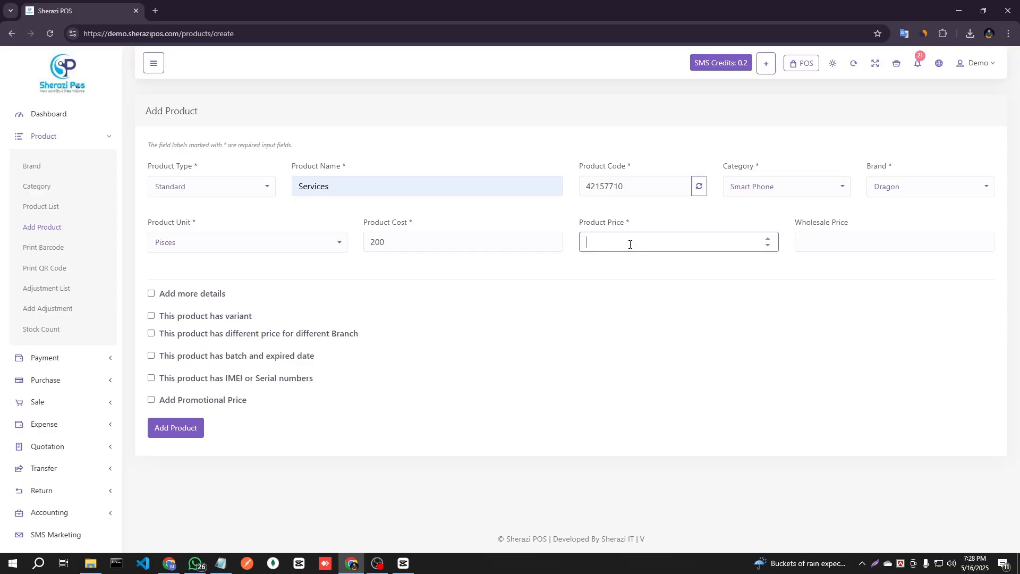
{"action": "type", "text": "300"}
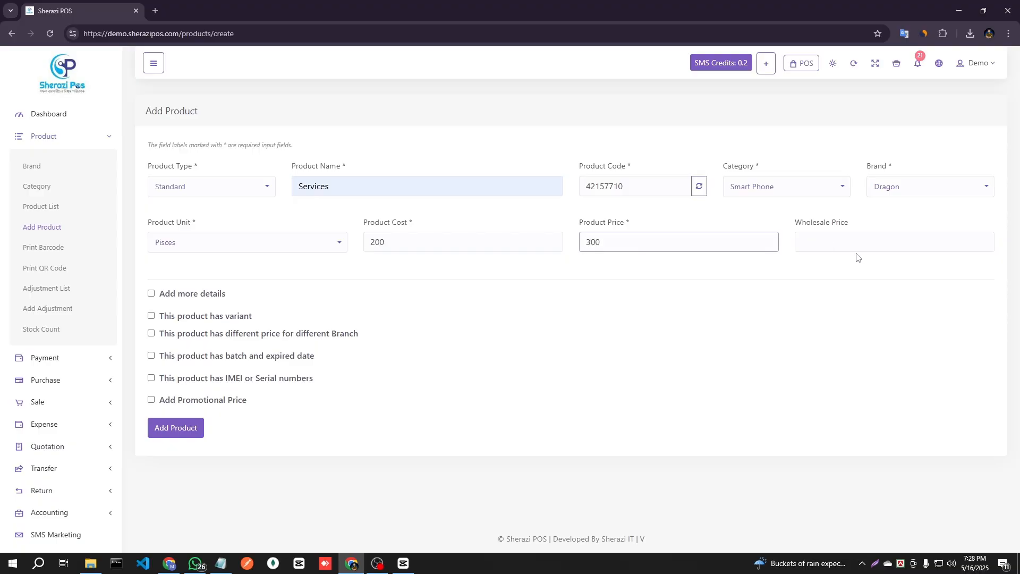
{"action": "left_click", "coordinate": [837, 248]}
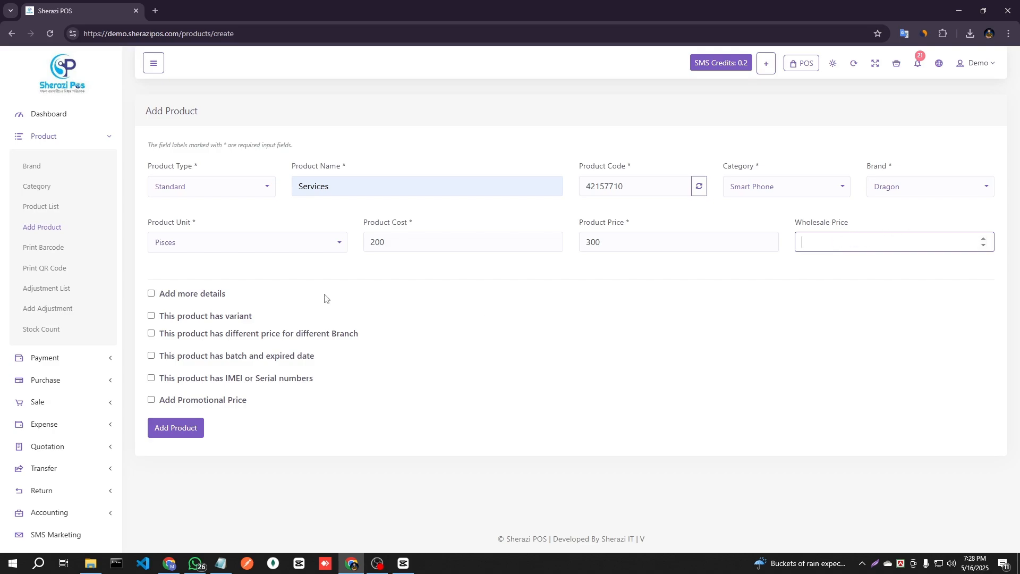
Enable the additional product details and set the alert quantity to 5.
{"action": "left_click", "coordinate": [151, 294]}
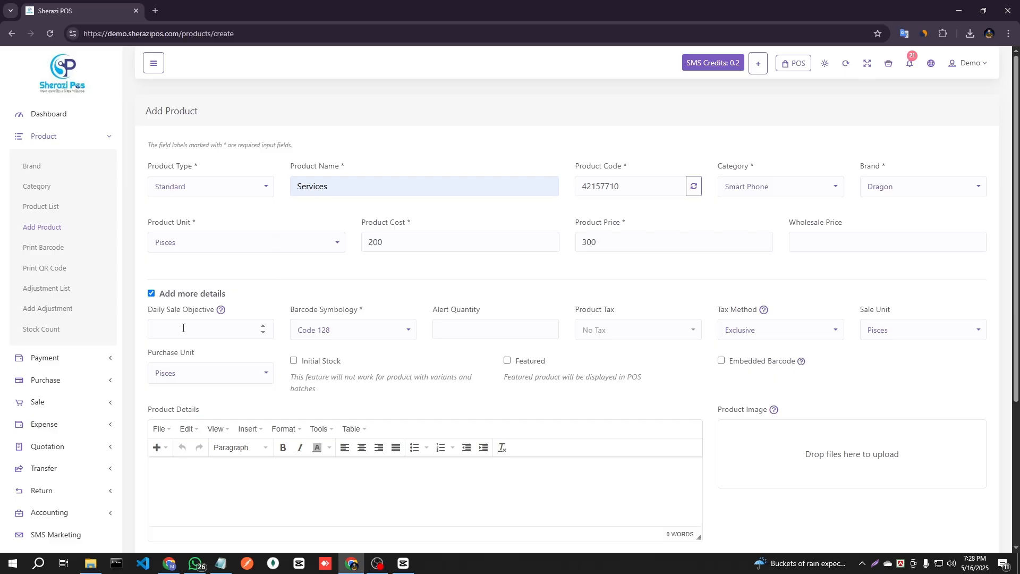
{"action": "left_click", "coordinate": [183, 328]}
{"action": "left_click", "coordinate": [484, 336]}
{"action": "scroll", "coordinate": [483, 337], "scroll_direction": "down", "scroll_amount": 3}
{"action": "scroll", "coordinate": [476, 339], "scroll_direction": "up", "scroll_amount": 3}
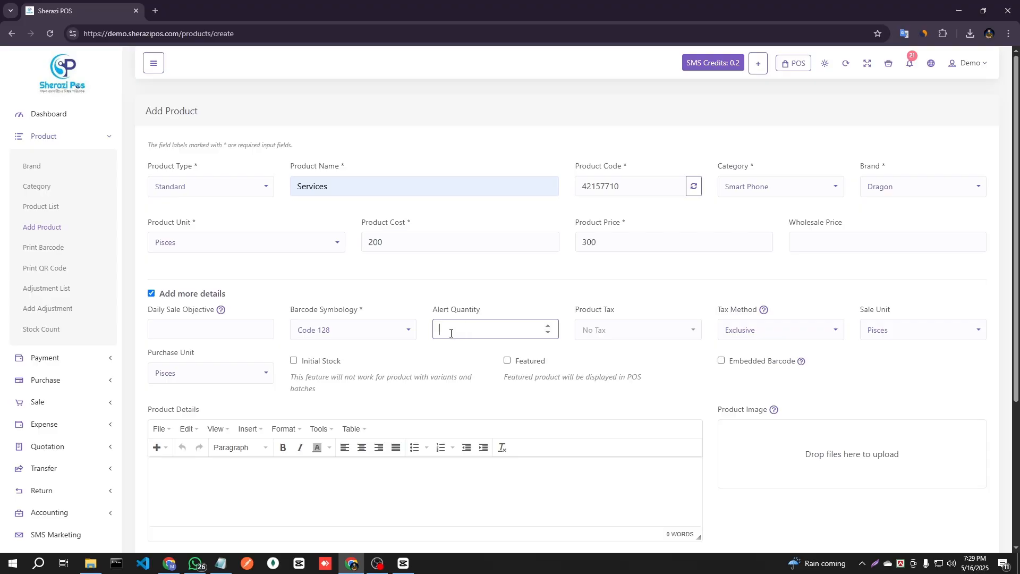
{"action": "type", "text": "5"}
Examine the available product tax and sale unit choices, and the product image and details areas.
{"action": "left_click", "coordinate": [615, 332]}
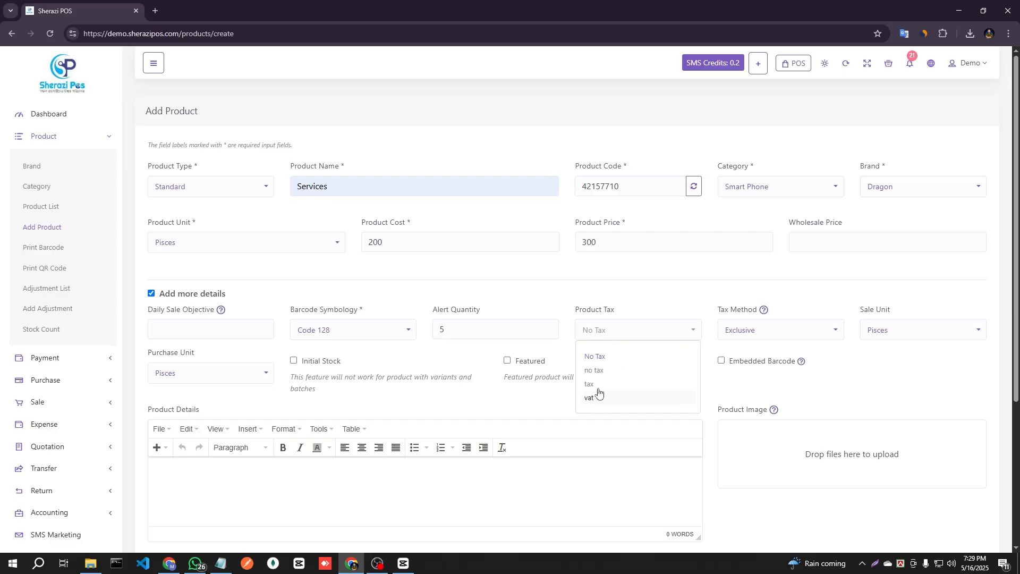
{"action": "left_click", "coordinate": [854, 379]}
{"action": "left_click", "coordinate": [882, 335]}
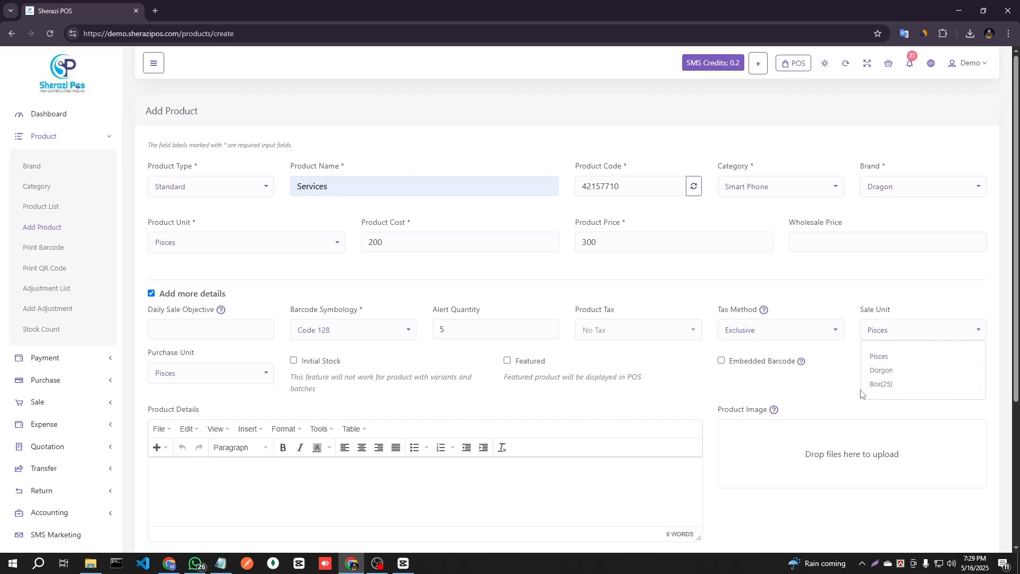
{"action": "left_click", "coordinate": [813, 396]}
{"action": "scroll", "coordinate": [814, 396], "scroll_direction": "down", "scroll_amount": 4}
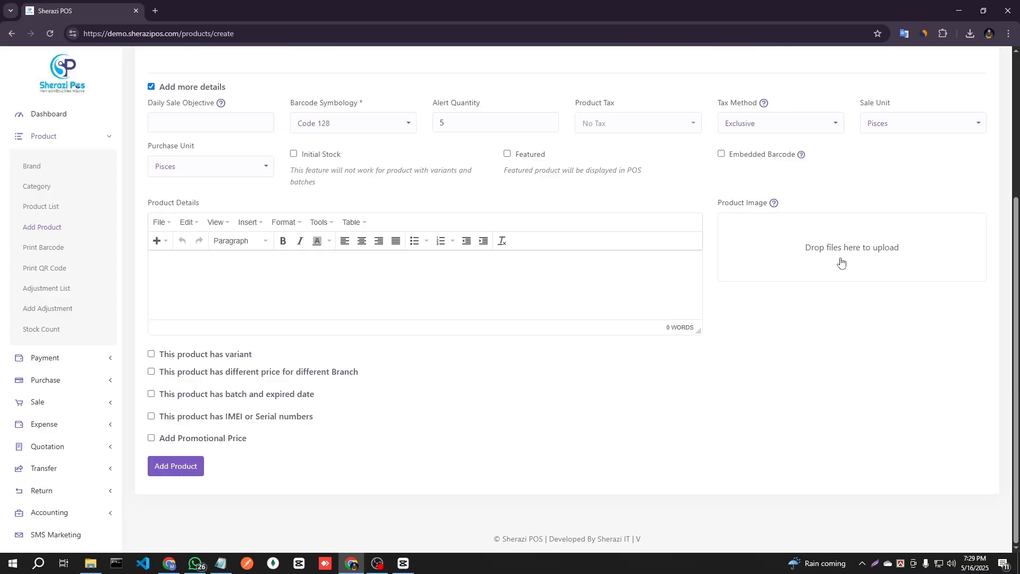
{"action": "left_click", "coordinate": [196, 287]}
Enable variants for the product and add the option Color with the value red.
{"action": "left_click", "coordinate": [152, 355]}
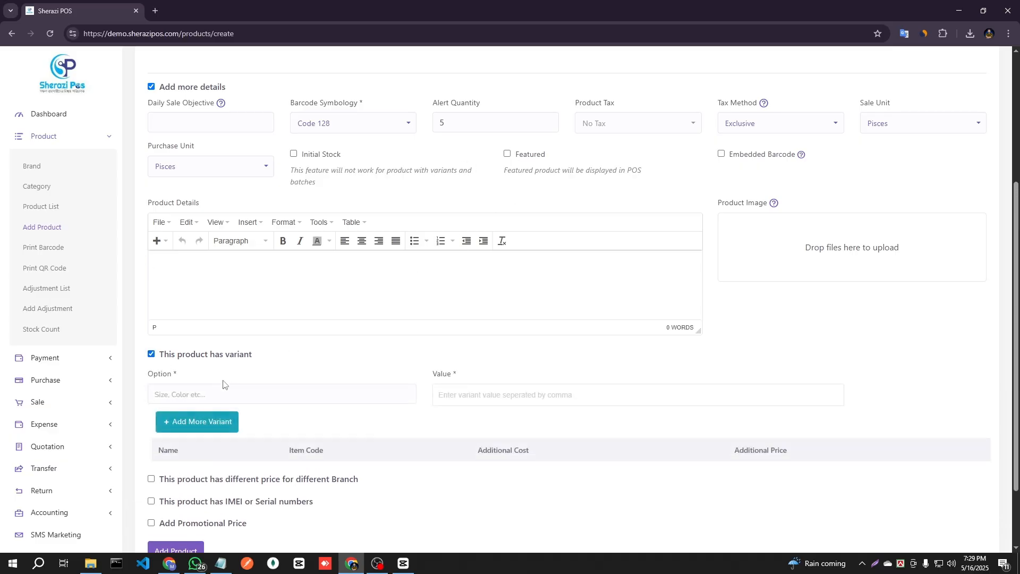
{"action": "left_click", "coordinate": [199, 397]}
{"action": "left_click", "coordinate": [225, 419]}
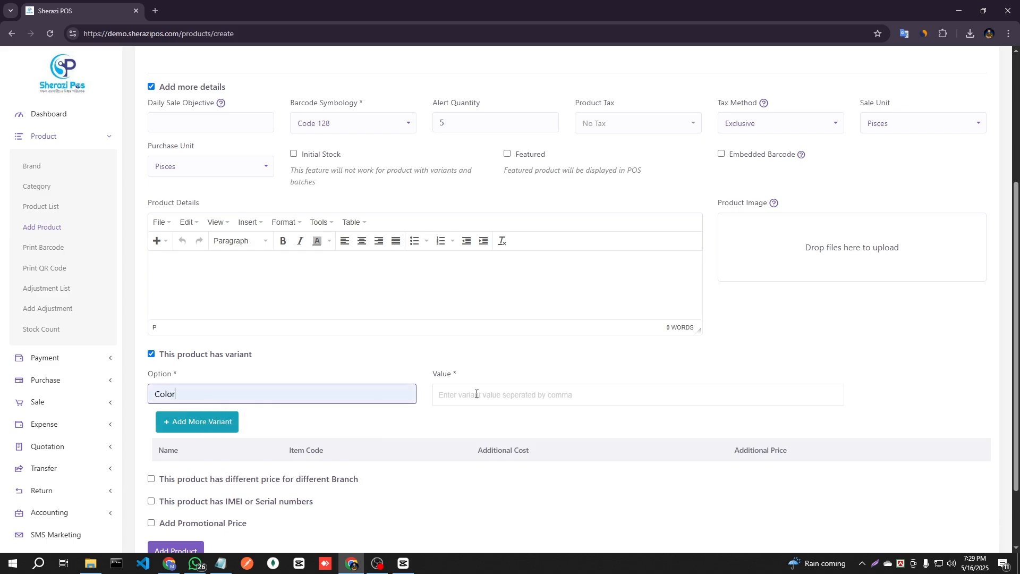
{"action": "left_click", "coordinate": [467, 398]}
{"action": "type", "text": "re"}
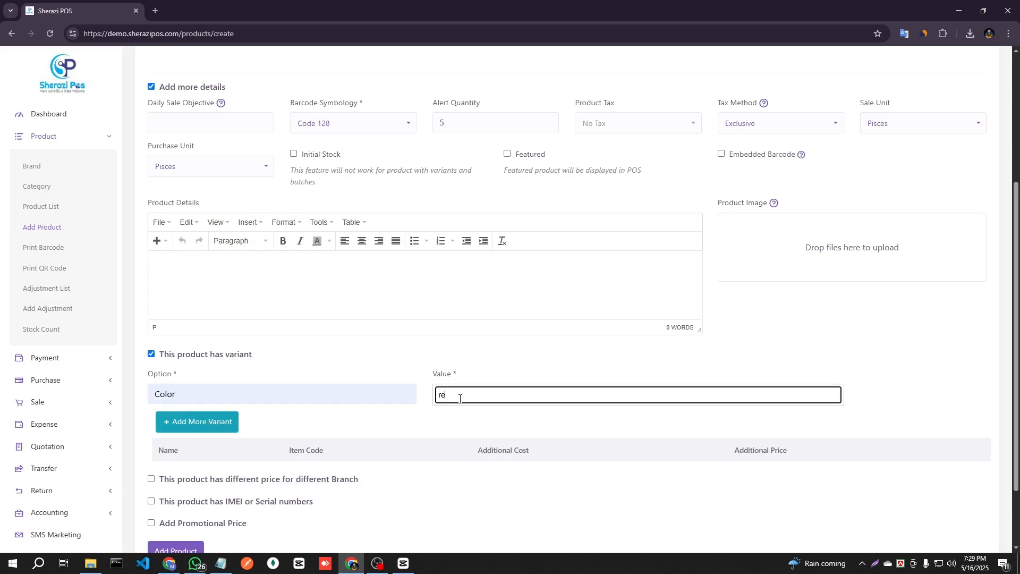
{"action": "type", "text": "d"}
{"action": "key", "text": "Return"}
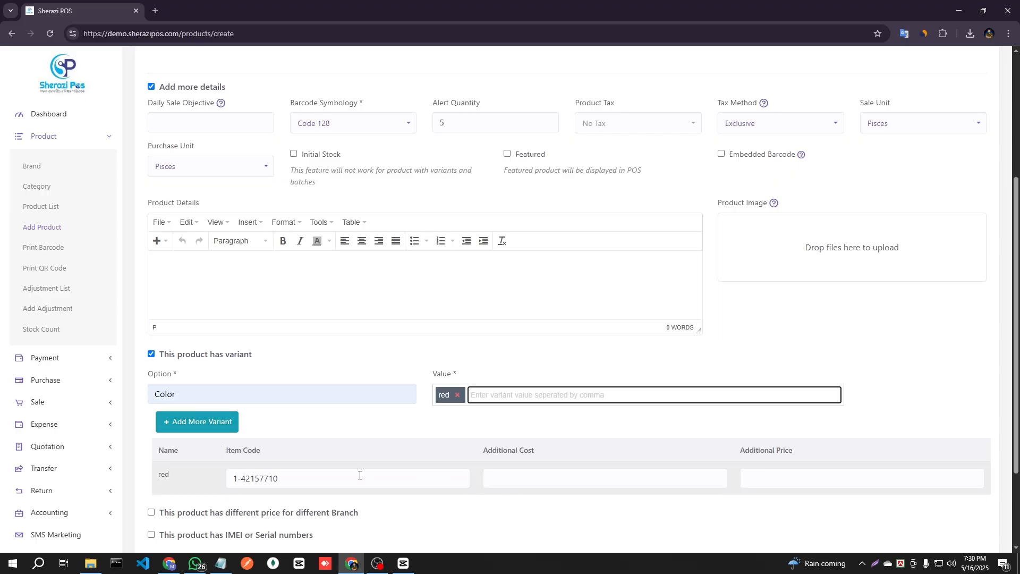
Set the red variant's additional cost to 300 and additional price to 500.
{"action": "scroll", "coordinate": [359, 475], "scroll_direction": "down", "scroll_amount": 3}
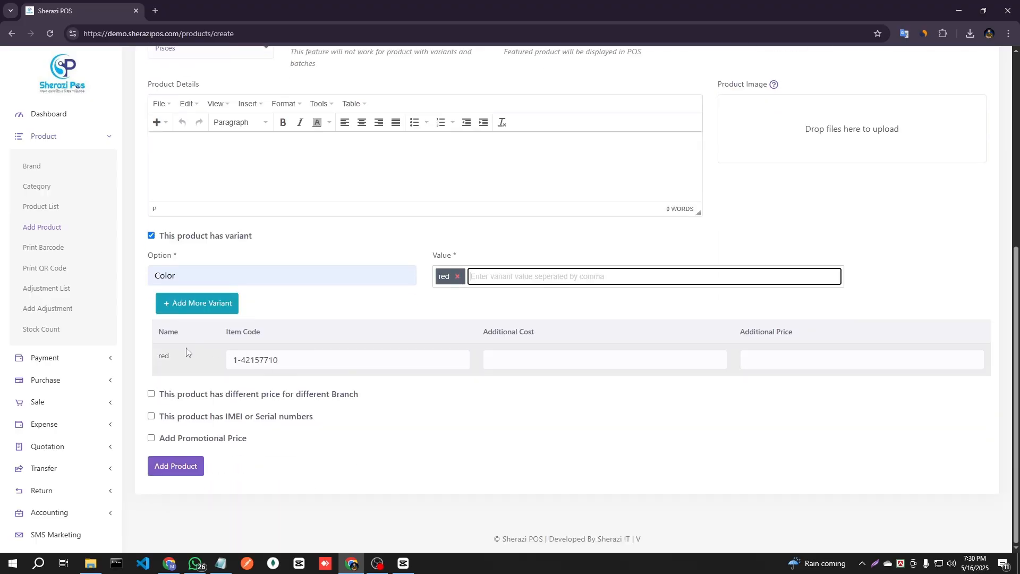
{"action": "left_click", "coordinate": [282, 363]}
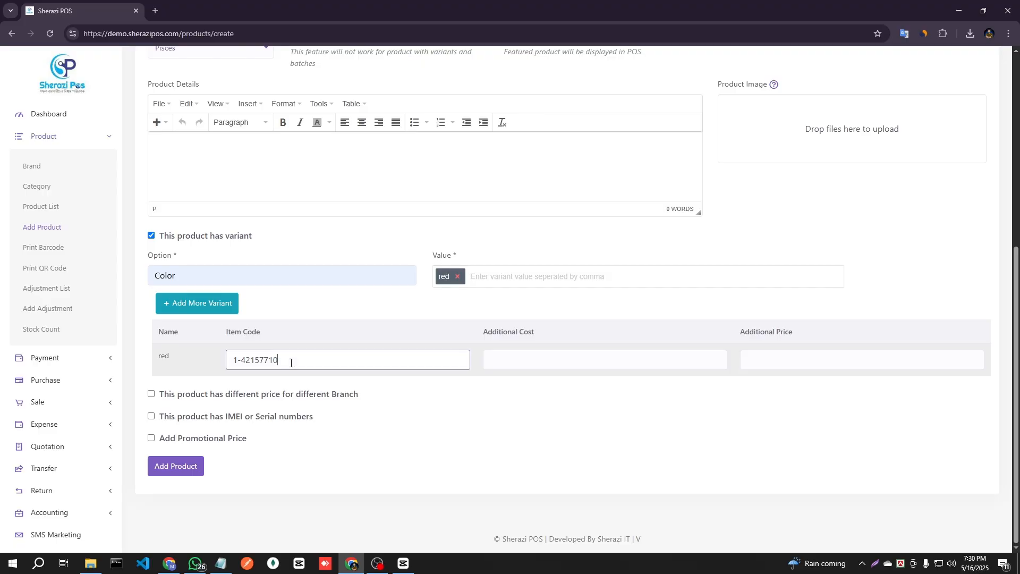
{"action": "left_click", "coordinate": [547, 361]}
{"action": "scroll", "coordinate": [547, 366], "scroll_direction": "up", "scroll_amount": 5}
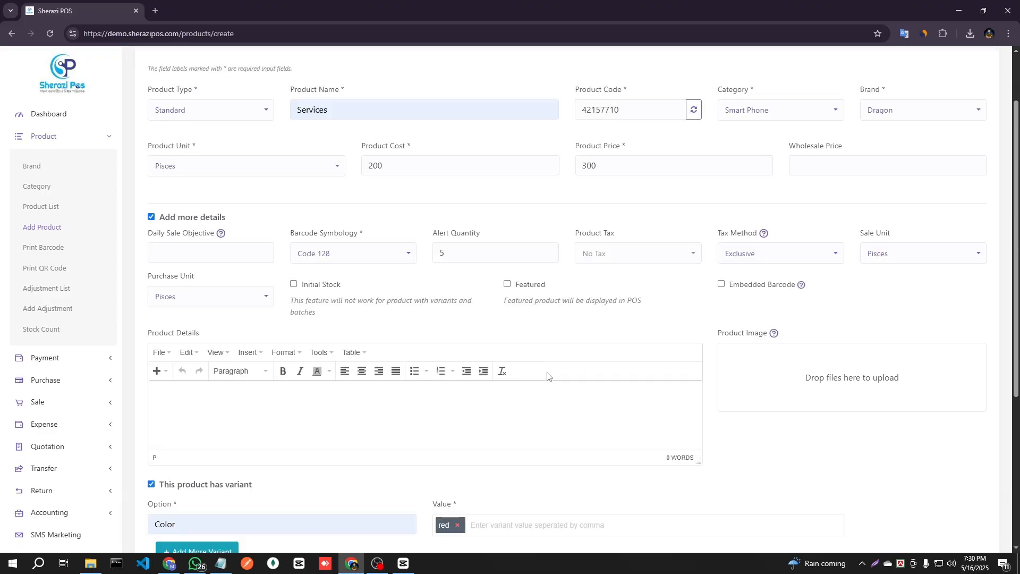
{"action": "scroll", "coordinate": [547, 372], "scroll_direction": "down", "scroll_amount": 5}
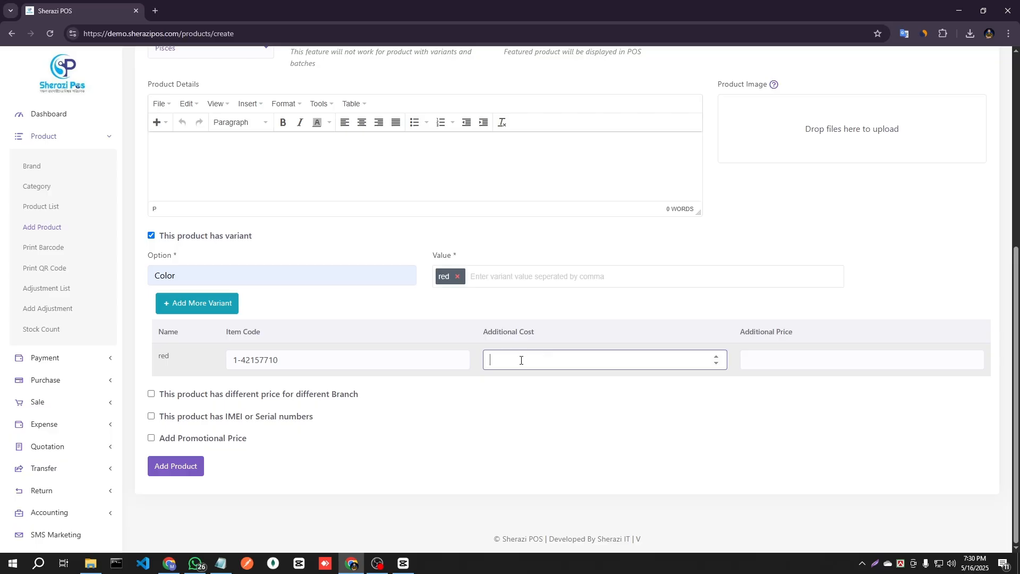
{"action": "type", "text": "300"}
{"action": "scroll", "coordinate": [520, 362], "scroll_direction": "up", "scroll_amount": 5}
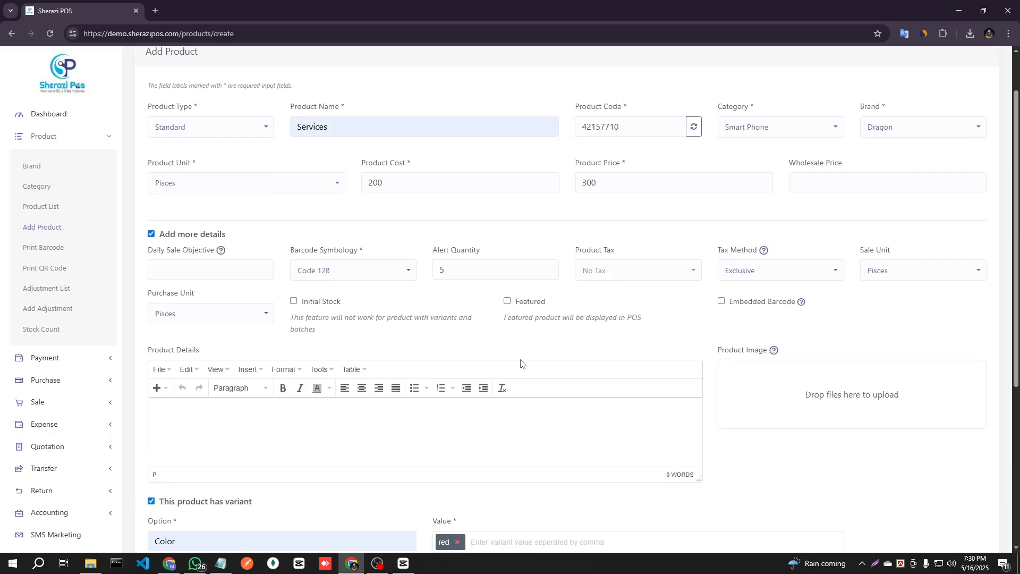
{"action": "scroll", "coordinate": [531, 364], "scroll_direction": "down", "scroll_amount": 5}
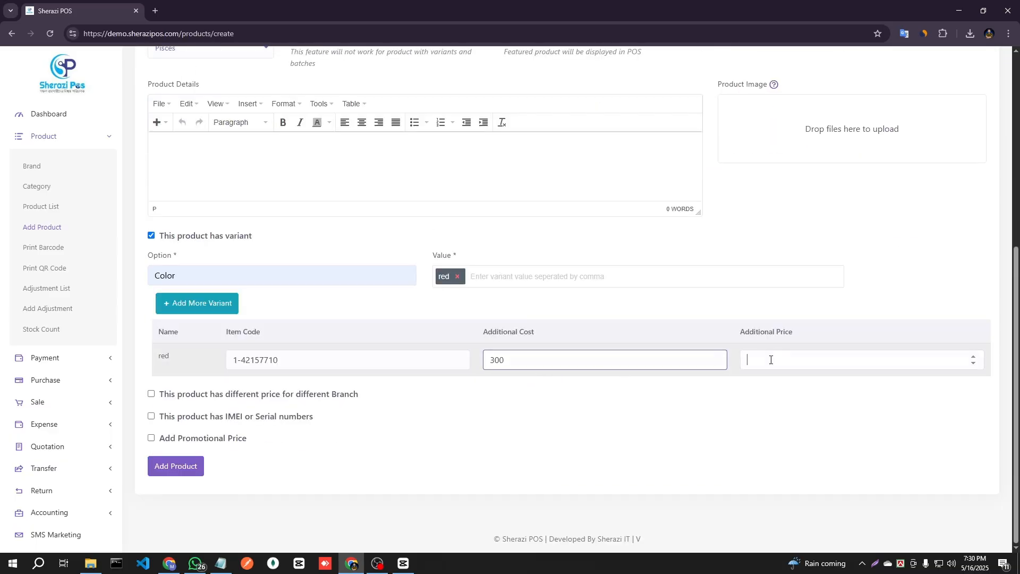
{"action": "left_click", "coordinate": [771, 360]}
{"action": "type", "text": "500"}
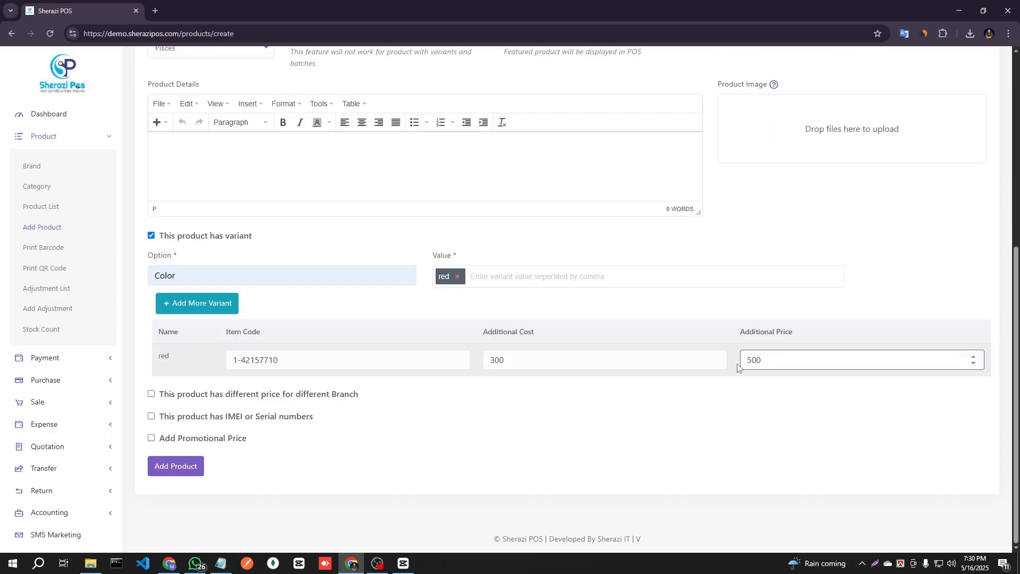
Enable different prices for different branches and set the Main Branch price to 500.
{"action": "left_click", "coordinate": [151, 395]}
{"action": "left_click", "coordinate": [324, 444]}
{"action": "scroll", "coordinate": [332, 439], "scroll_direction": "down", "scroll_amount": 3}
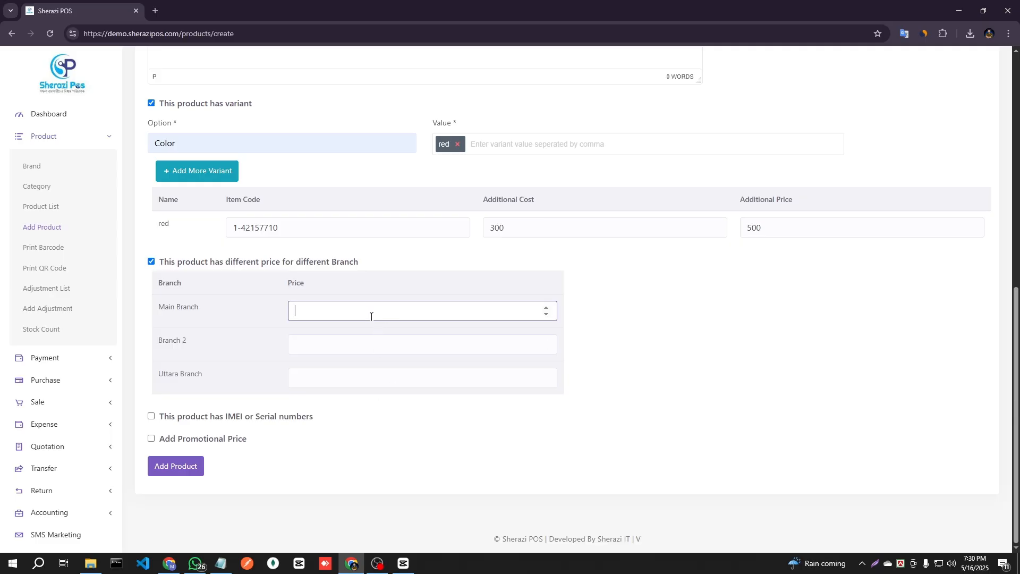
{"action": "type", "text": "500"}
{"action": "left_click", "coordinate": [335, 351]}
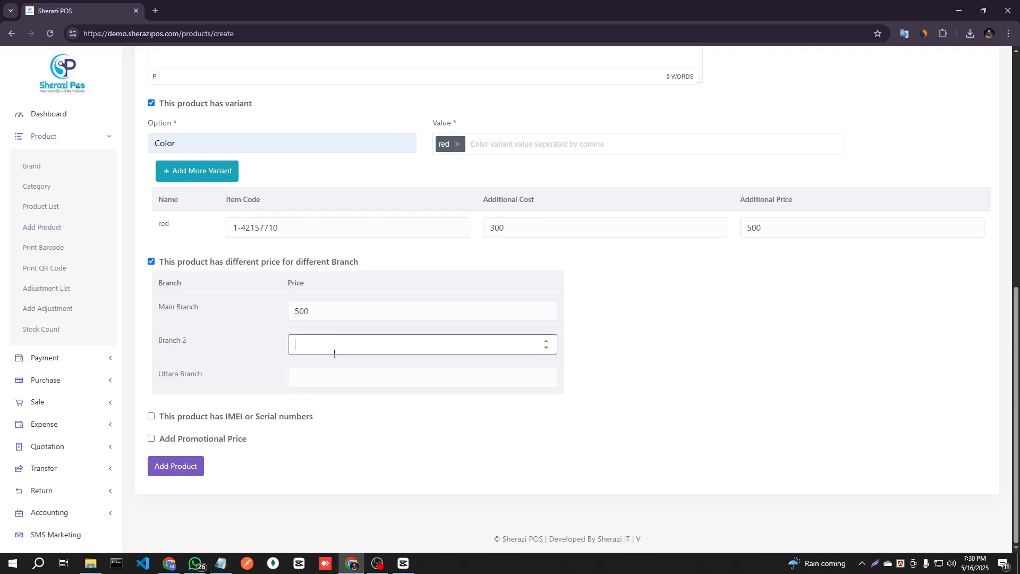
{"action": "left_click", "coordinate": [353, 352]}
Try the IMEI or serial numbers option for the product and turn it off again.
{"action": "left_click", "coordinate": [151, 418]}
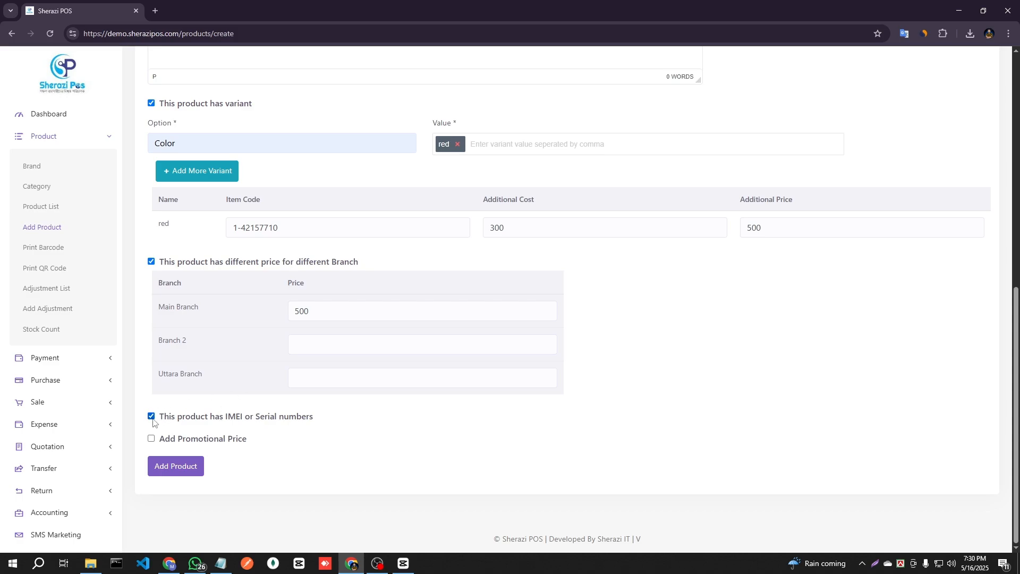
{"action": "left_click", "coordinate": [151, 418]}
Enable the promotional price and open the date choices for the promotion's start and end.
{"action": "left_click", "coordinate": [151, 439]}
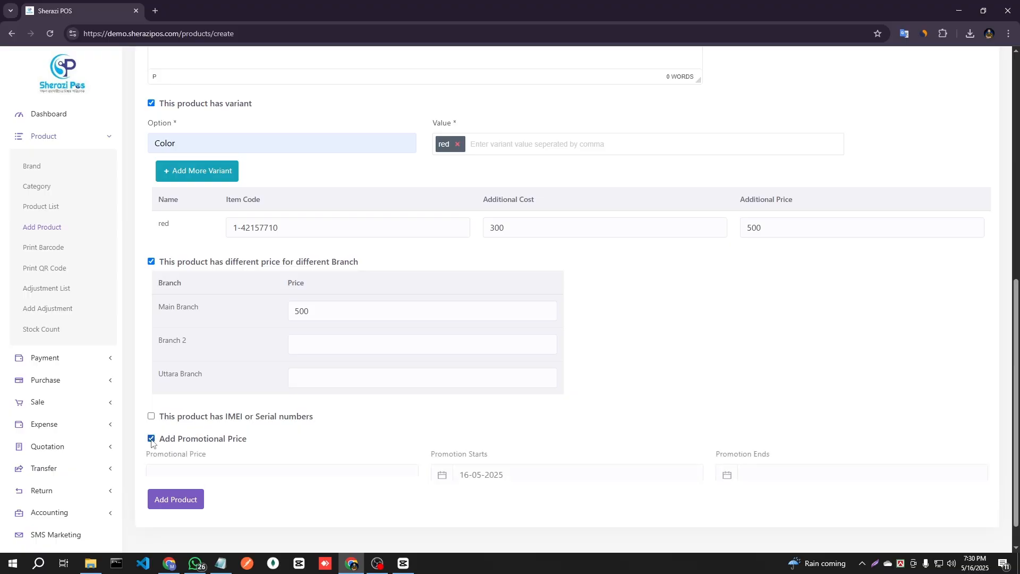
{"action": "left_click", "coordinate": [285, 478]}
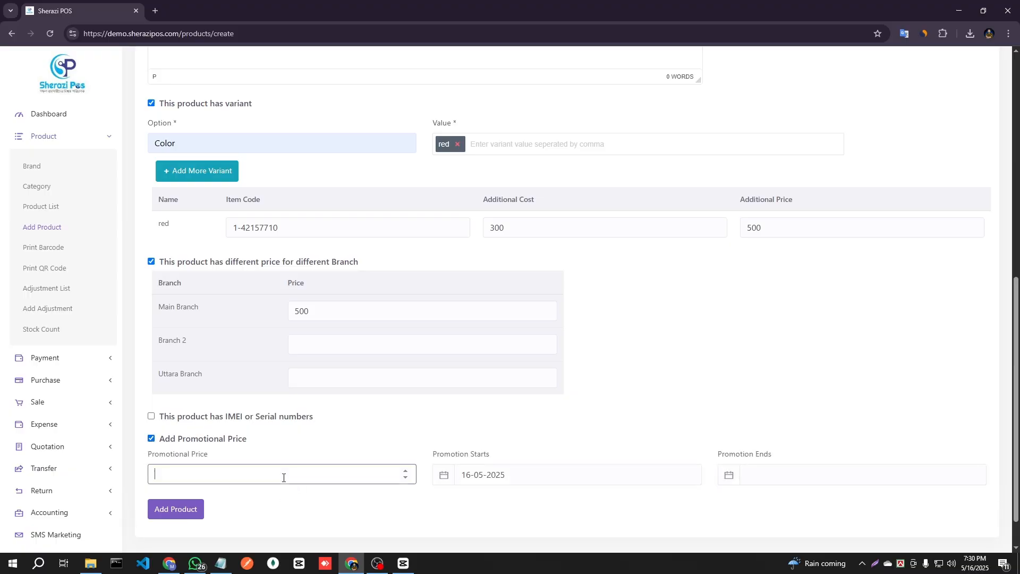
{"action": "scroll", "coordinate": [283, 477], "scroll_direction": "down", "scroll_amount": 1}
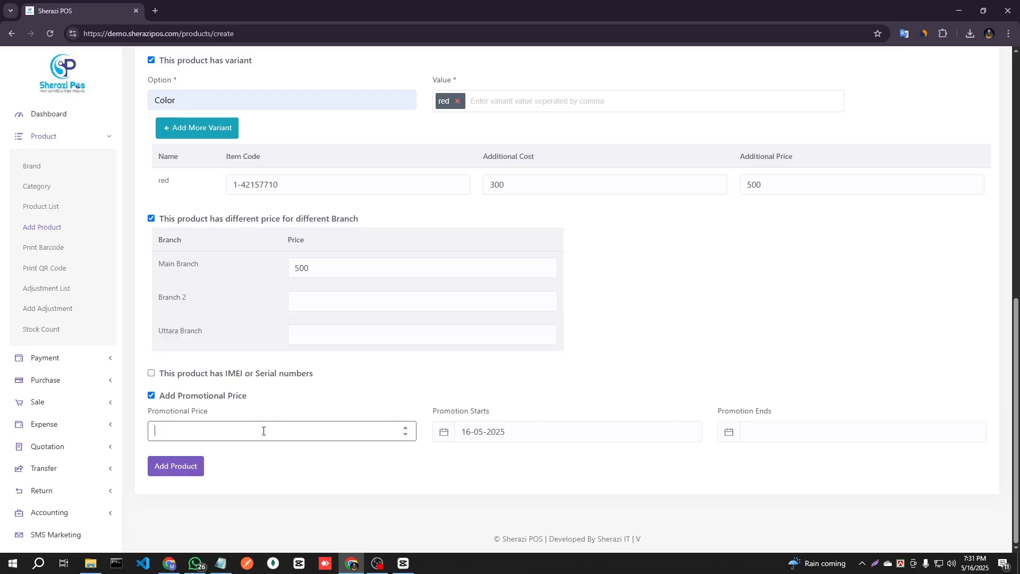
{"action": "left_click", "coordinate": [504, 433]}
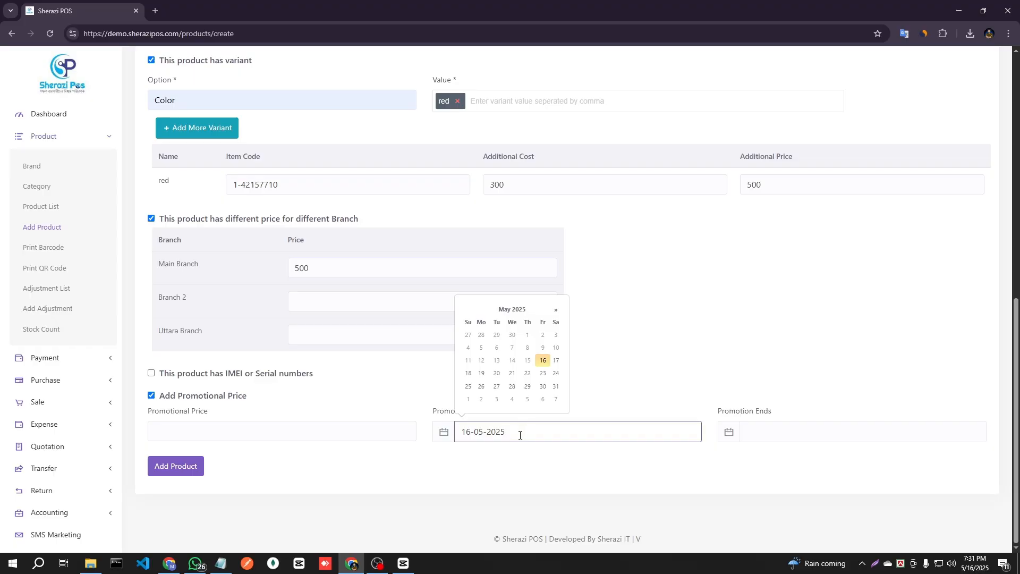
{"action": "left_click", "coordinate": [743, 376]}
{"action": "left_click", "coordinate": [774, 434]}
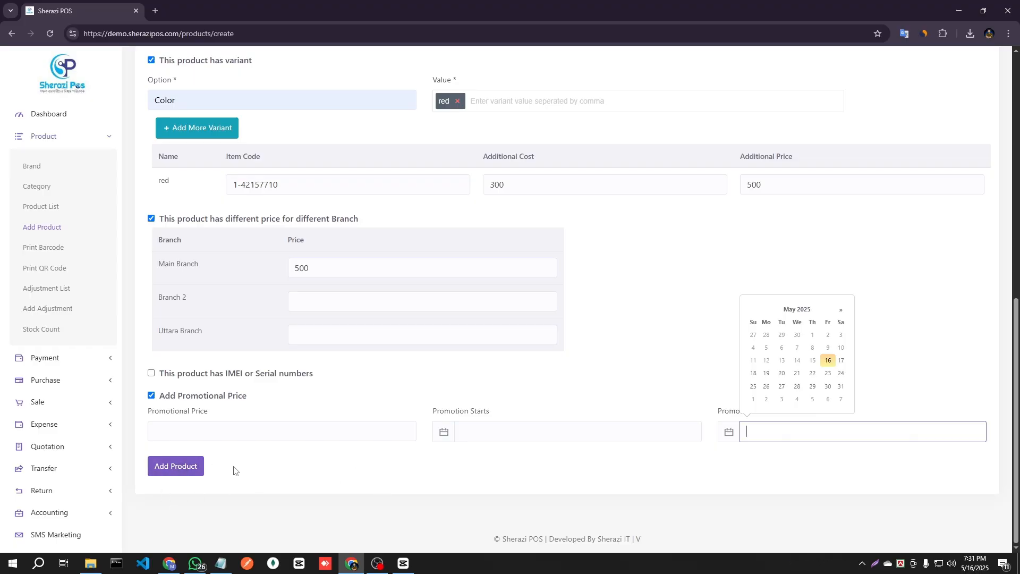
Open the product list and view the product details of 1" GI TEE.
{"action": "left_click", "coordinate": [44, 213]}
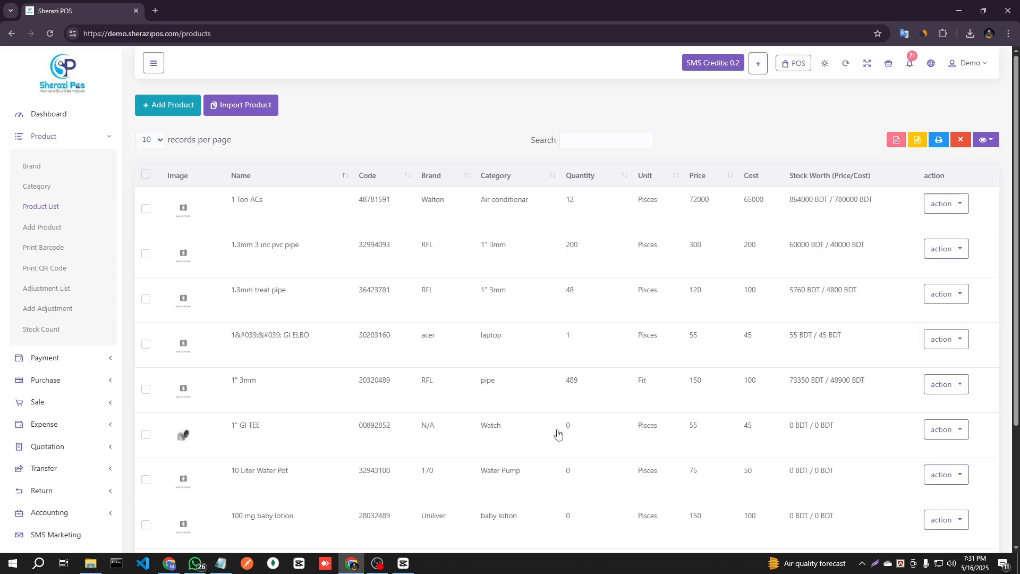
{"action": "left_click_drag", "start_coordinate": [226, 430], "coordinate": [600, 423]}
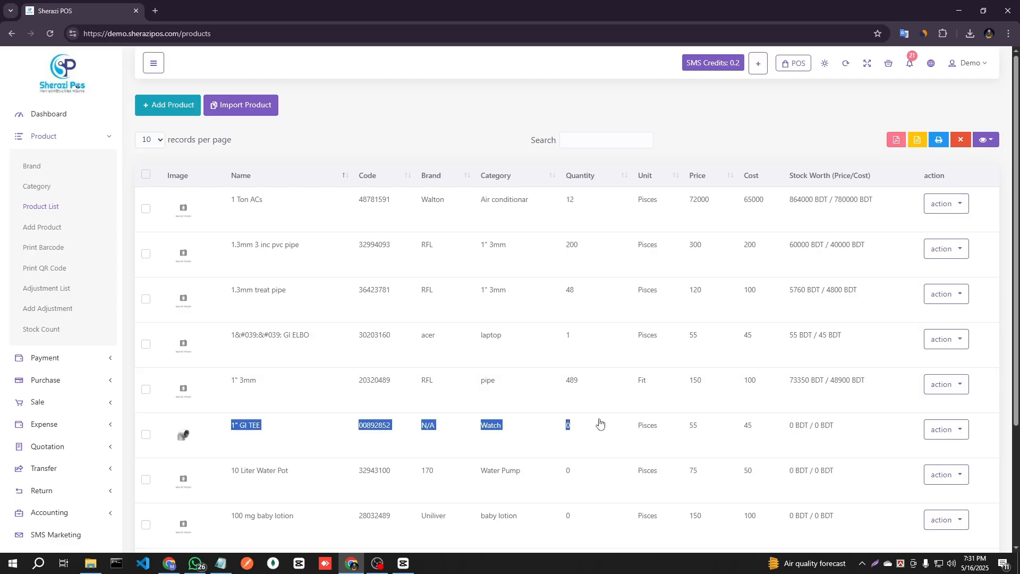
{"action": "left_click", "coordinate": [662, 438]}
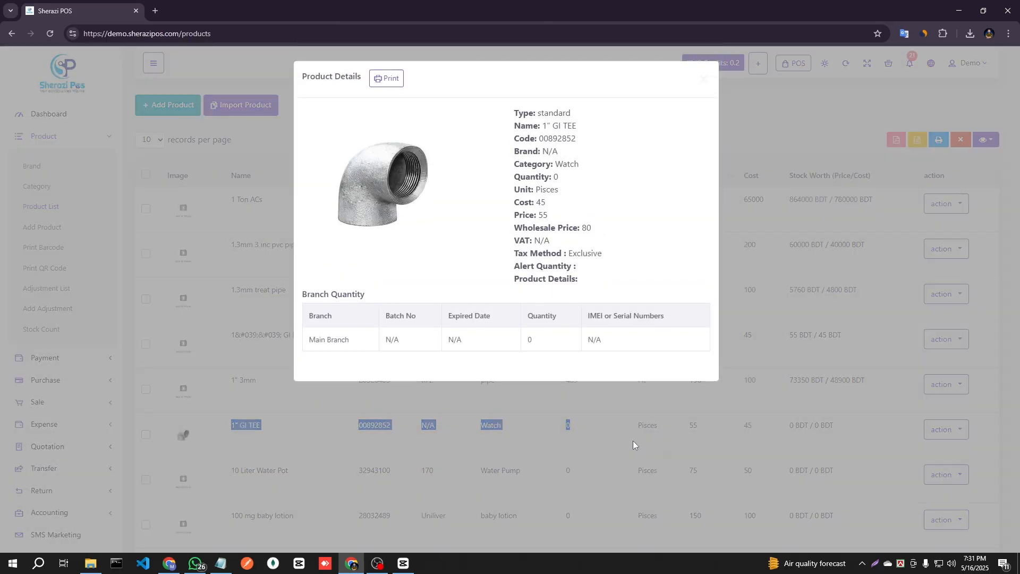
{"action": "left_click", "coordinate": [633, 441]}
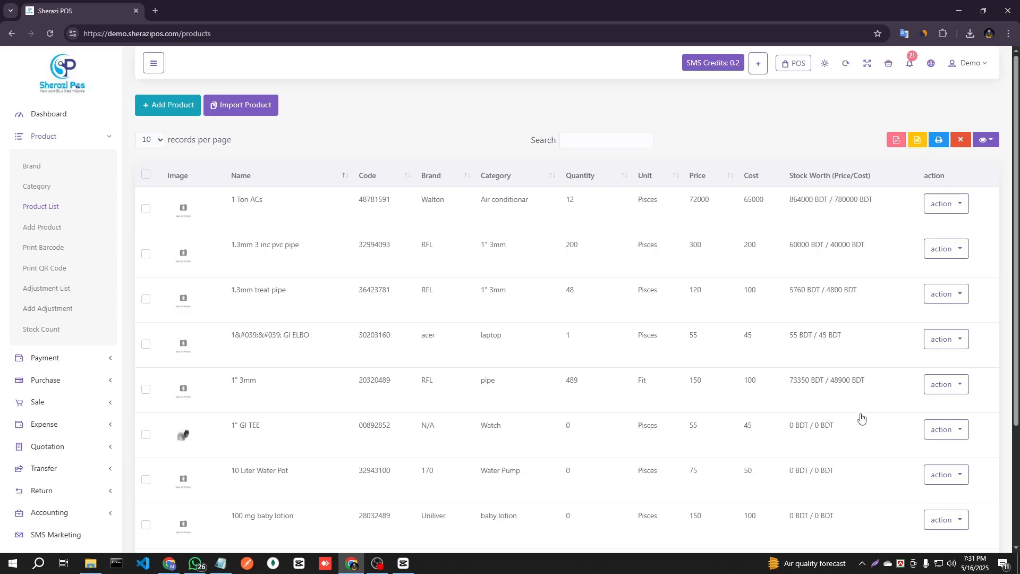
{"action": "left_click", "coordinate": [944, 432]}
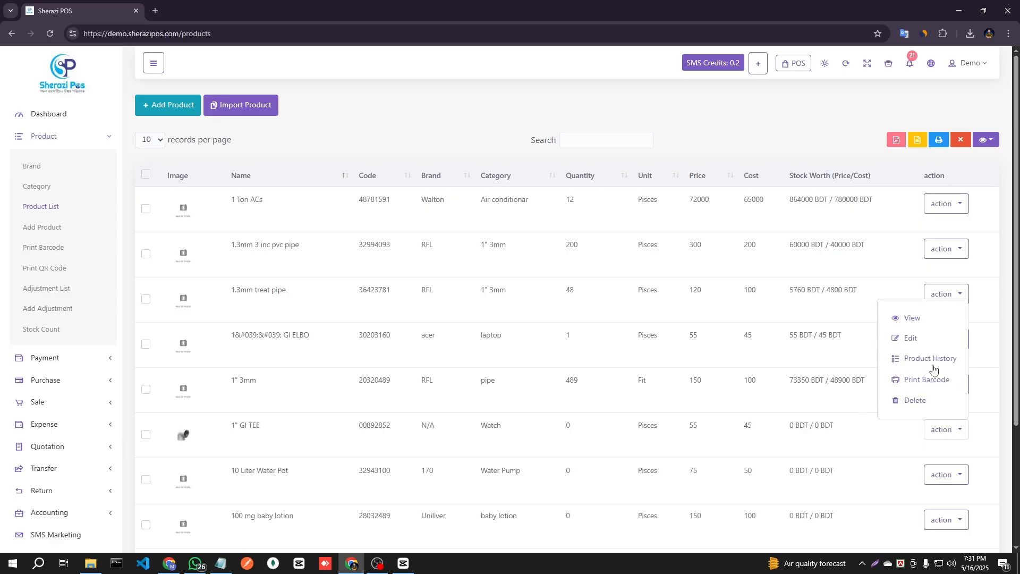
{"action": "left_click", "coordinate": [927, 318]}
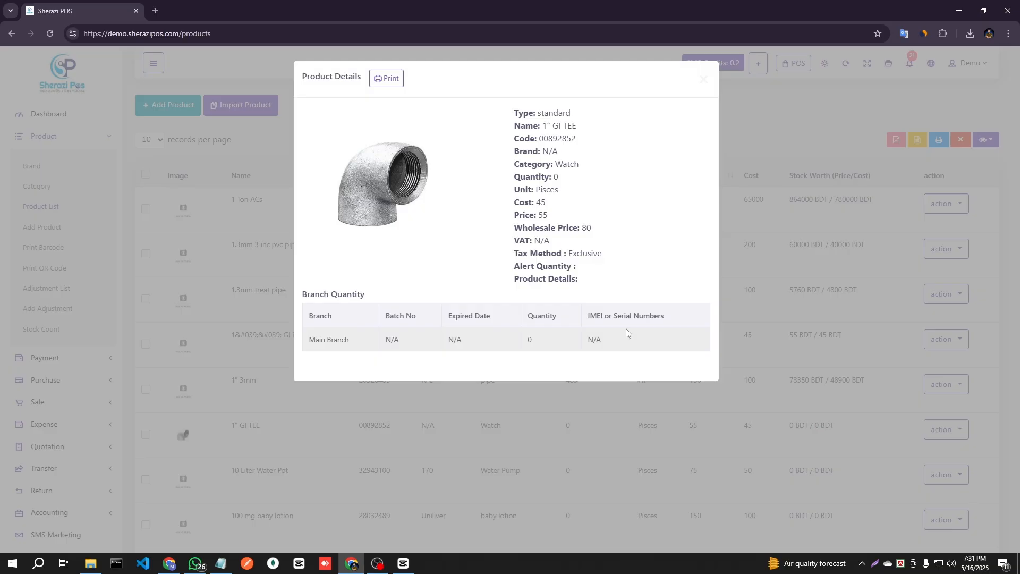
{"action": "left_click", "coordinate": [823, 371]}
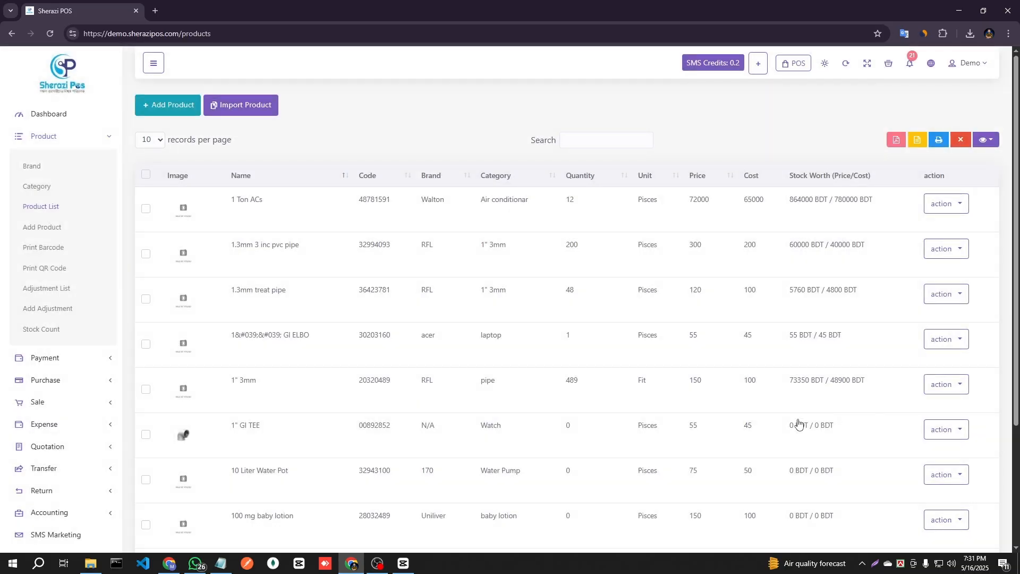
Open 1" GI TEE for editing, look through its product form and return to the product list unchanged.
{"action": "left_click", "coordinate": [927, 429]}
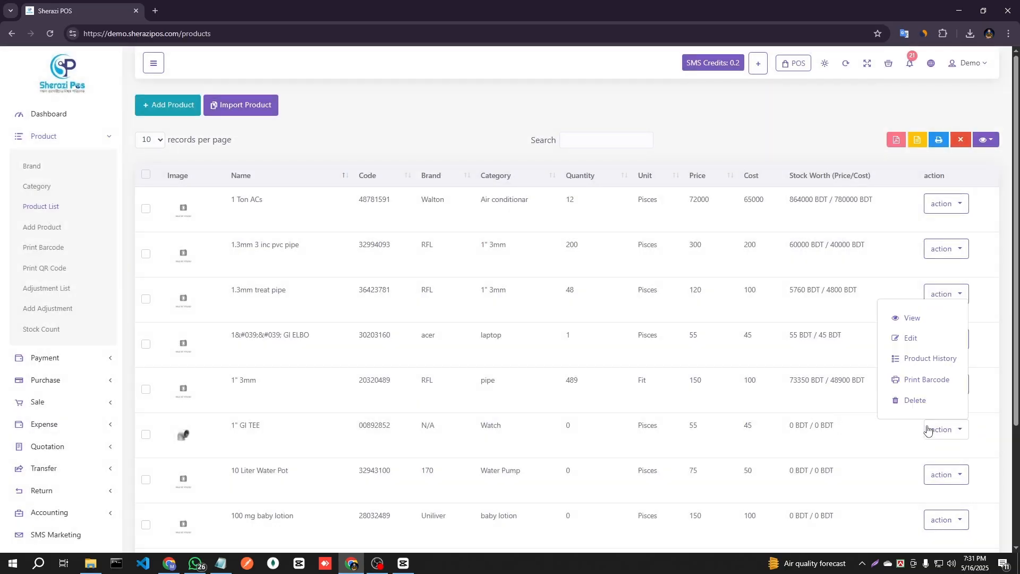
{"action": "left_click", "coordinate": [939, 339]}
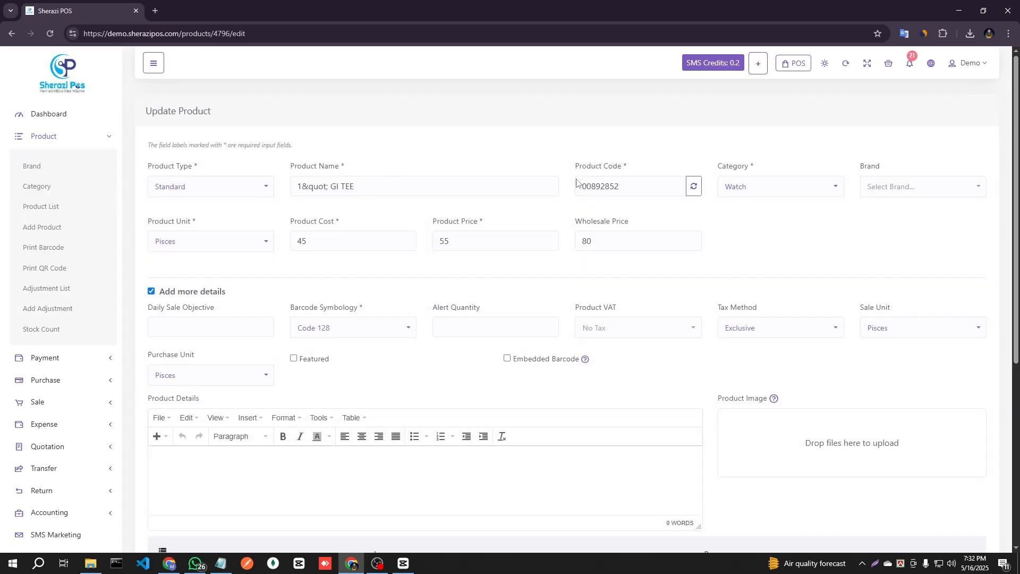
{"action": "scroll", "coordinate": [585, 341], "scroll_direction": "down", "scroll_amount": 5}
{"action": "scroll", "coordinate": [353, 353], "scroll_direction": "up", "scroll_amount": 5}
{"action": "scroll", "coordinate": [412, 351], "scroll_direction": "down", "scroll_amount": 5}
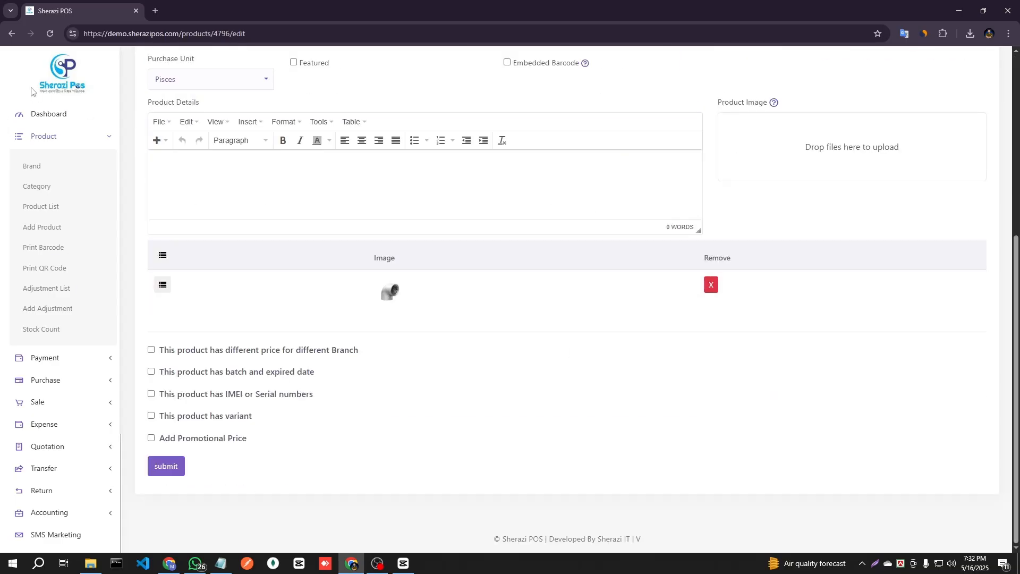
{"action": "left_click", "coordinate": [11, 33]}
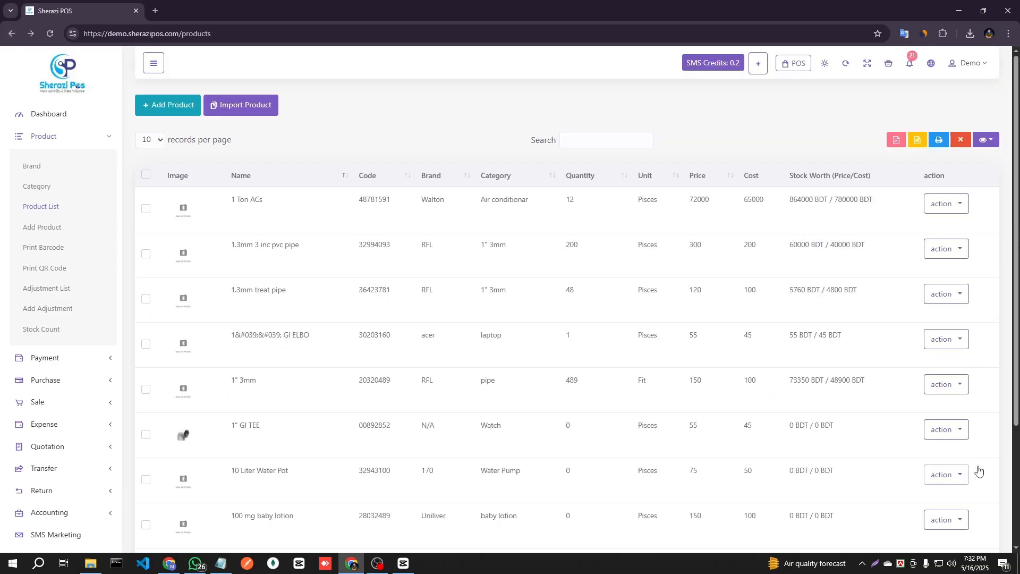
Open the product history of 1" GI TEE and preview a printout of its sale records.
{"action": "left_click", "coordinate": [947, 433]}
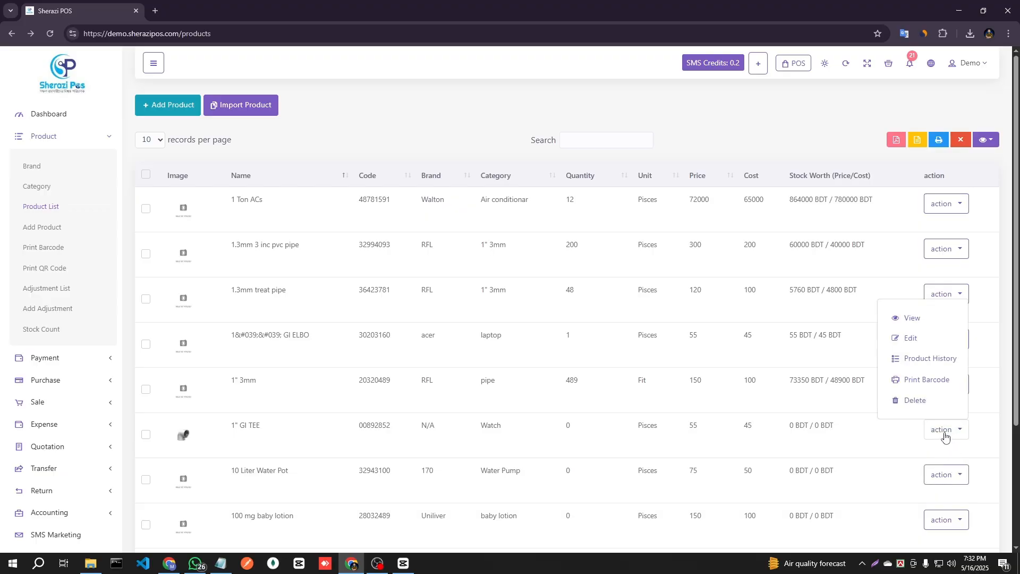
{"action": "left_click", "coordinate": [935, 359]}
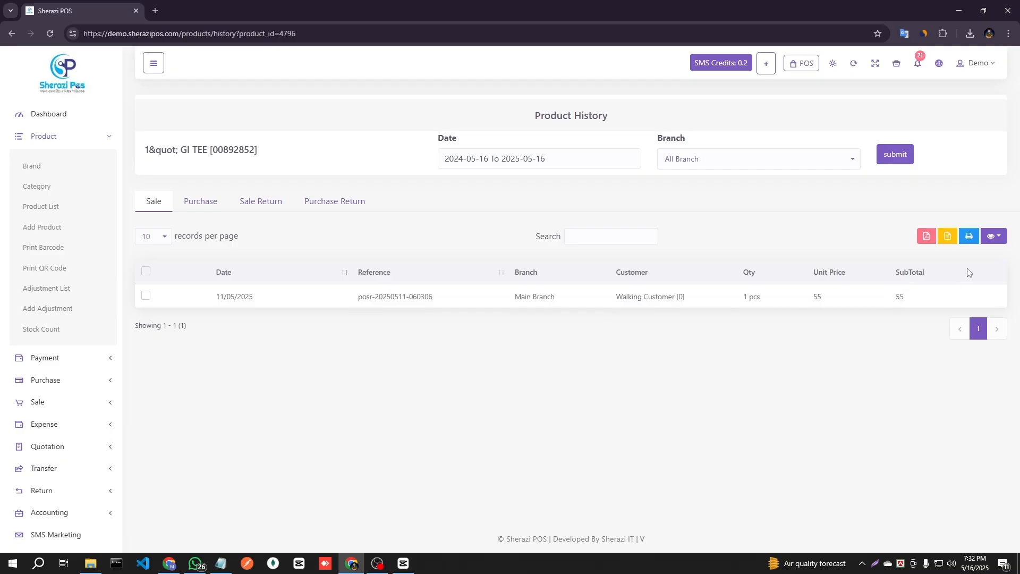
{"action": "left_click", "coordinate": [968, 237]}
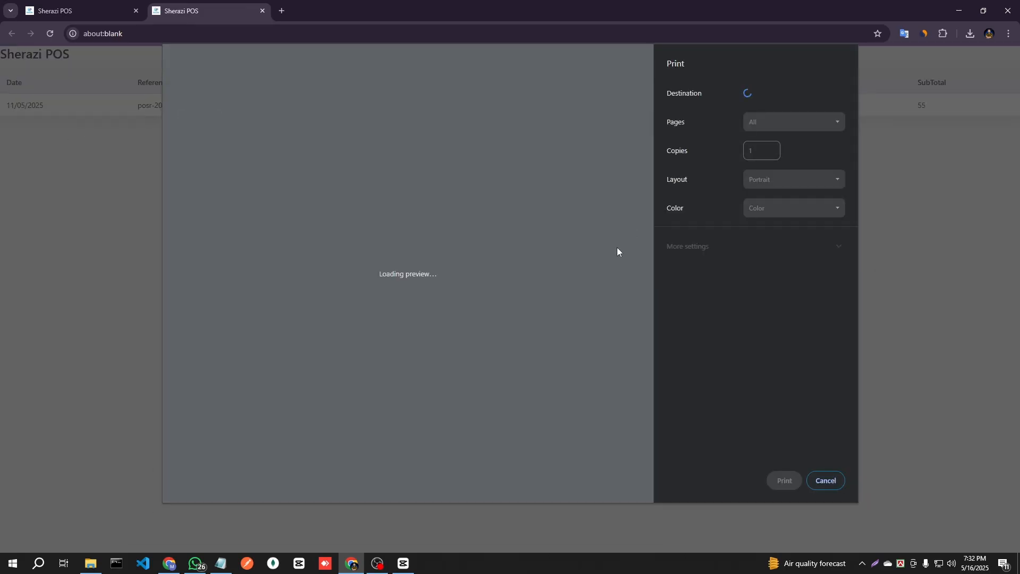
{"action": "left_click", "coordinate": [840, 483]}
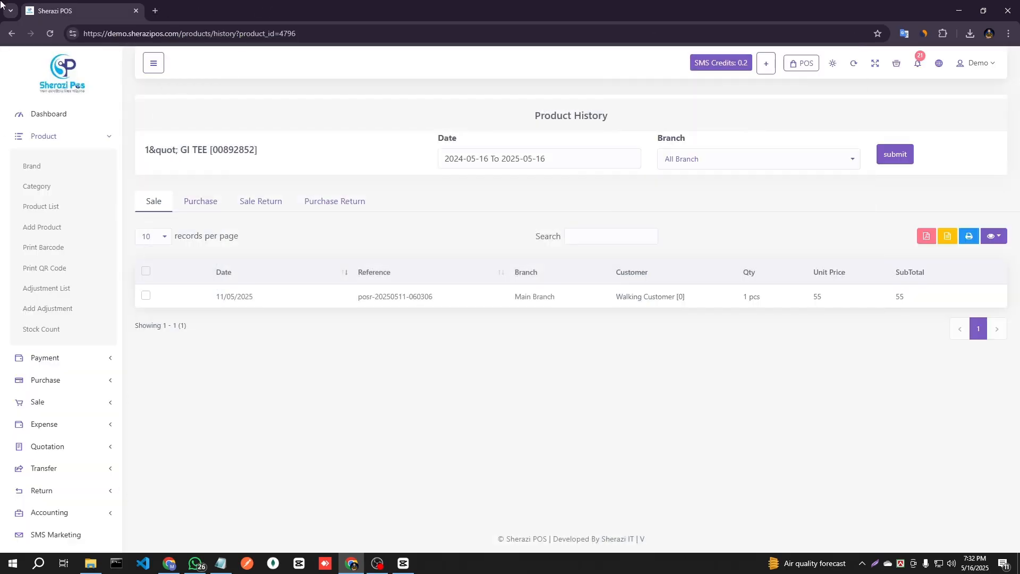
Review the product's purchase, sale return and purchase return records.
{"action": "left_click", "coordinate": [200, 202]}
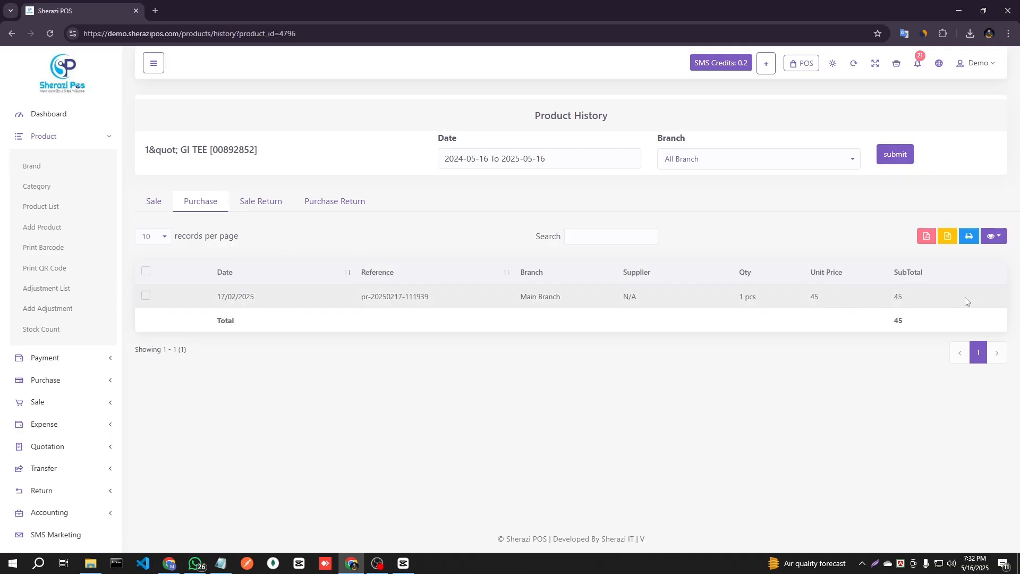
{"action": "left_click", "coordinate": [262, 206]}
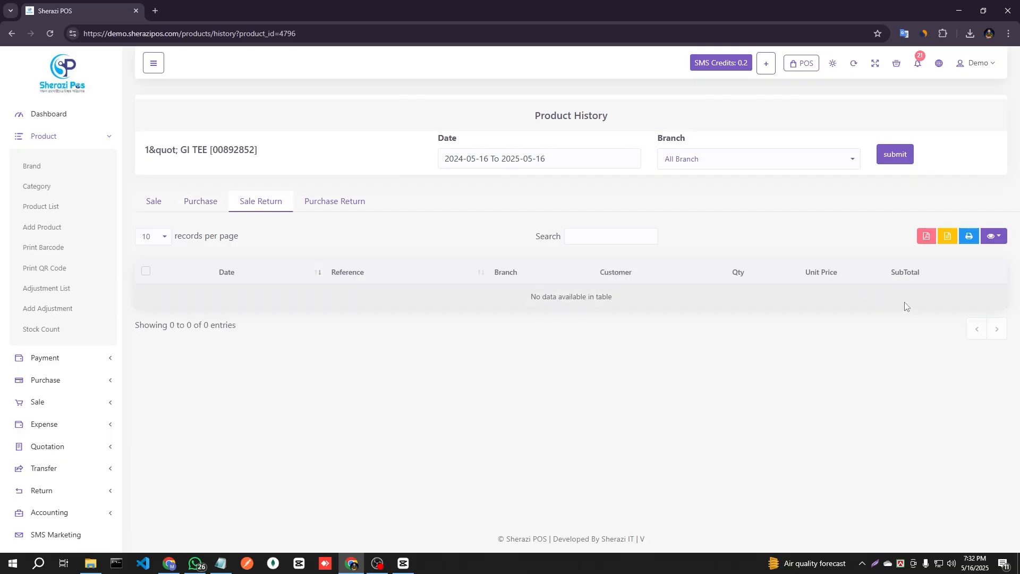
{"action": "left_click", "coordinate": [327, 208]}
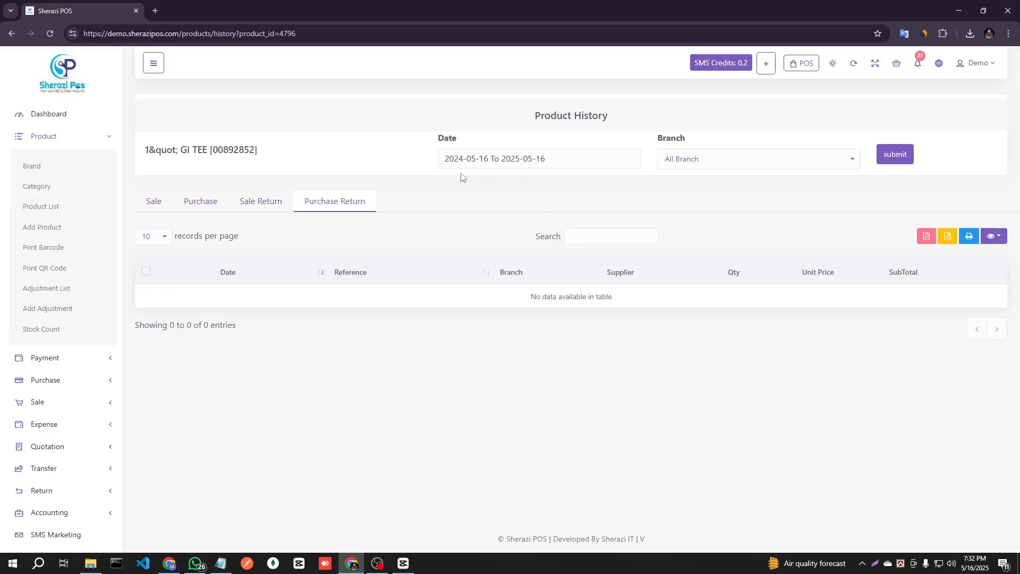
Examine the monthly date range and branch filter choices of the product history without applying them.
{"action": "left_click", "coordinate": [565, 155]}
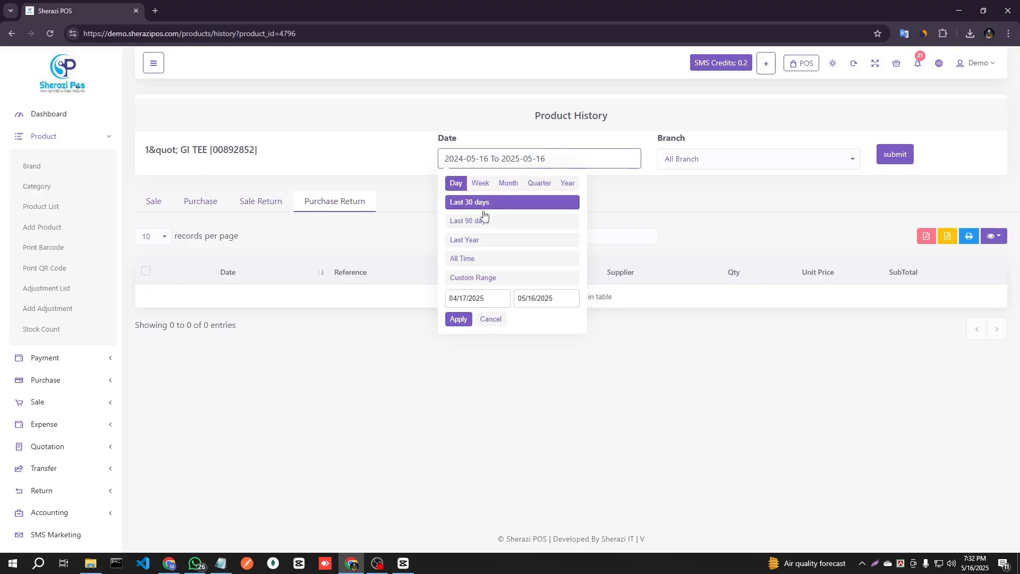
{"action": "left_click", "coordinate": [519, 184]}
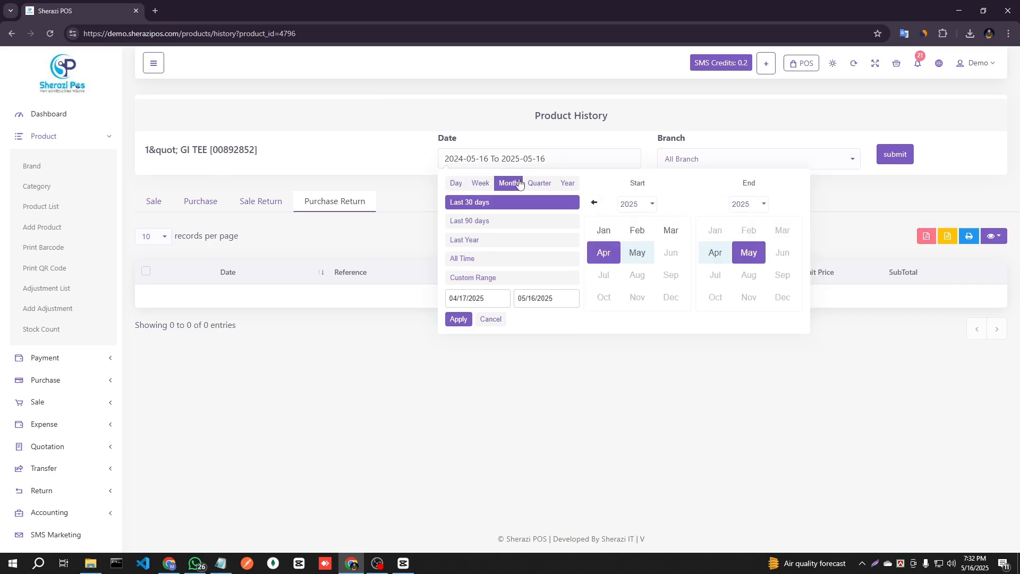
{"action": "left_click", "coordinate": [600, 263]}
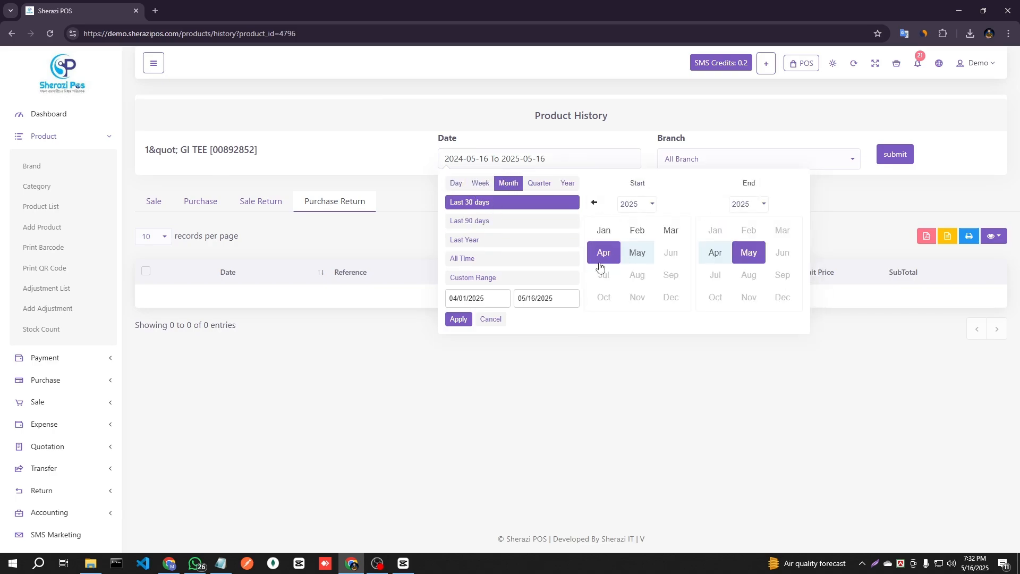
{"action": "left_click", "coordinate": [493, 319]}
{"action": "left_click", "coordinate": [822, 168]}
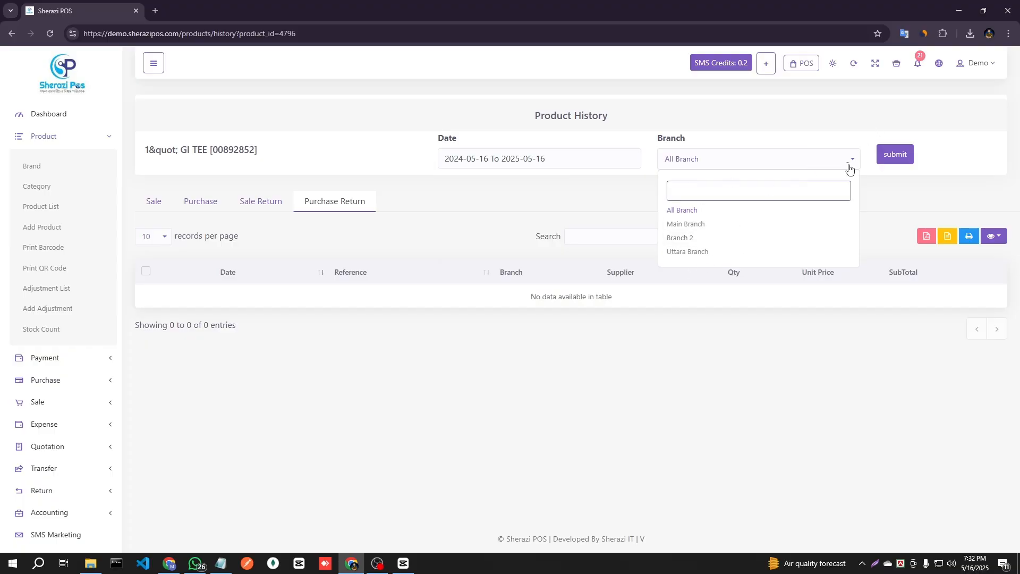
{"action": "left_click", "coordinate": [452, 228]}
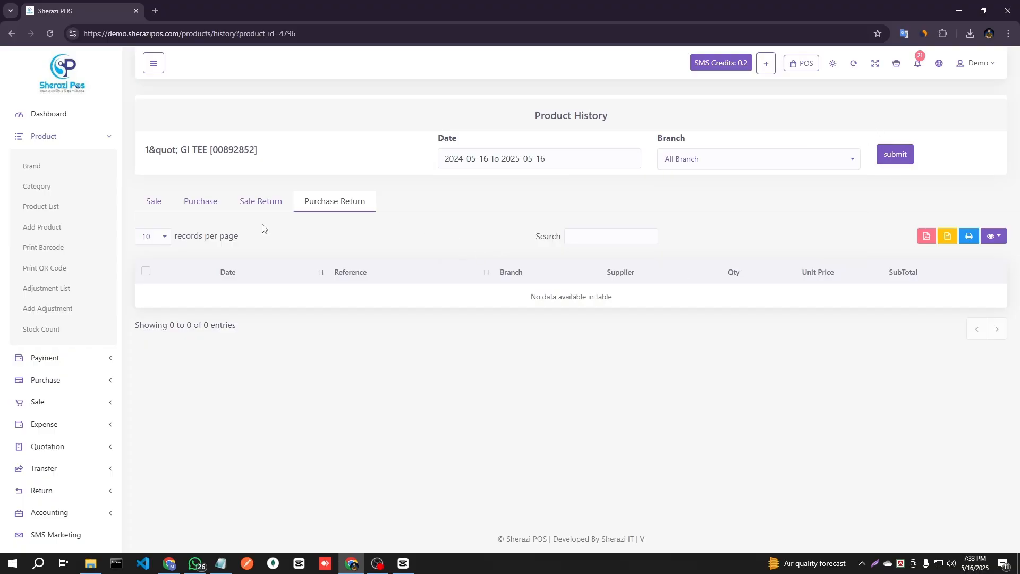
Return to the product list and open barcode printing for the 1 Ton ACs product.
{"action": "left_click", "coordinate": [46, 207]}
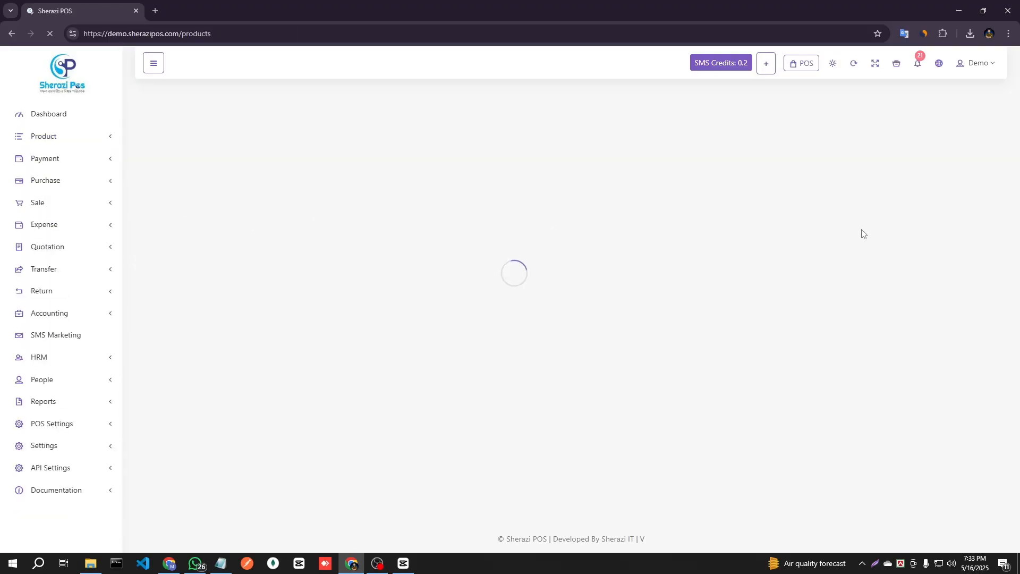
{"action": "scroll", "coordinate": [968, 316], "scroll_direction": "down", "scroll_amount": 1}
{"action": "left_click", "coordinate": [952, 204]}
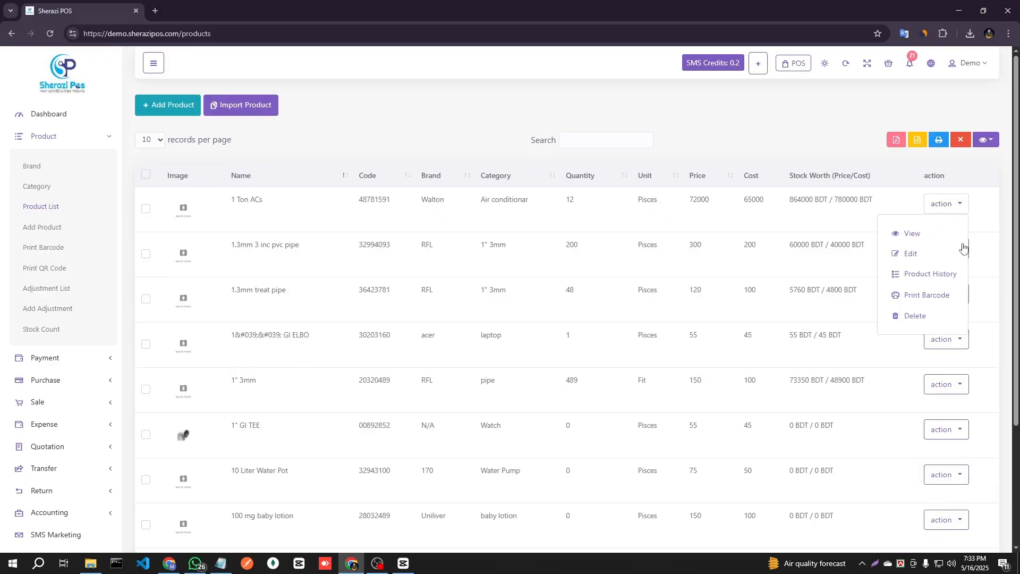
{"action": "left_click", "coordinate": [915, 297]}
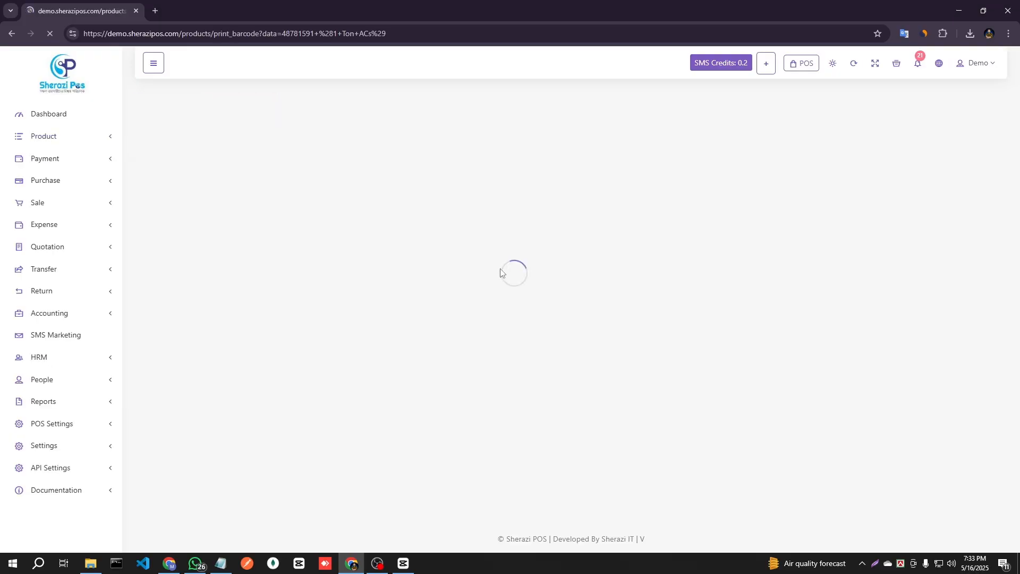
{"action": "left_click", "coordinate": [225, 183]}
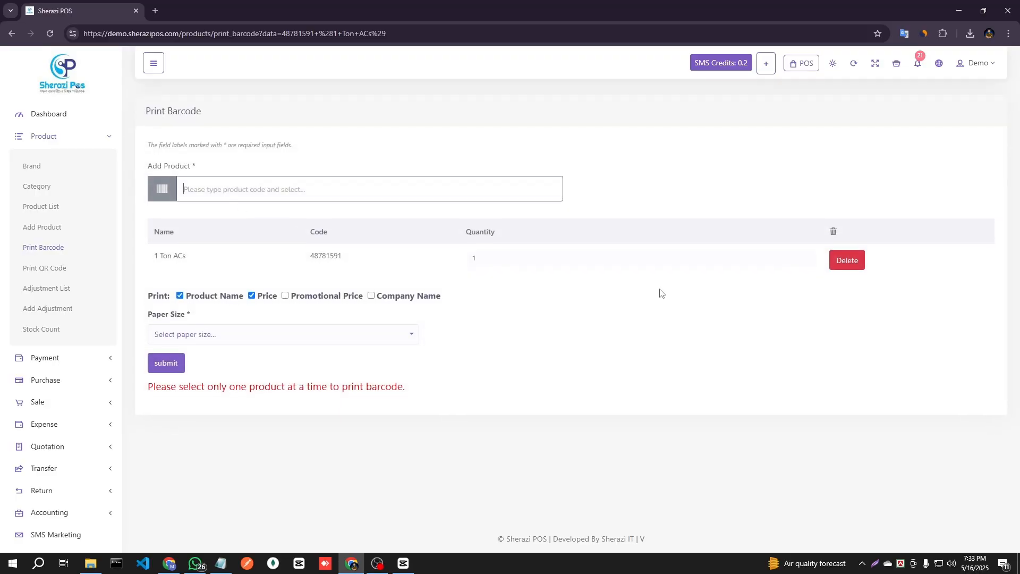
Include the promotional price and company name, set the paper size to 38 mm x 25 mm and generate the barcode.
{"action": "left_click", "coordinate": [286, 297]}
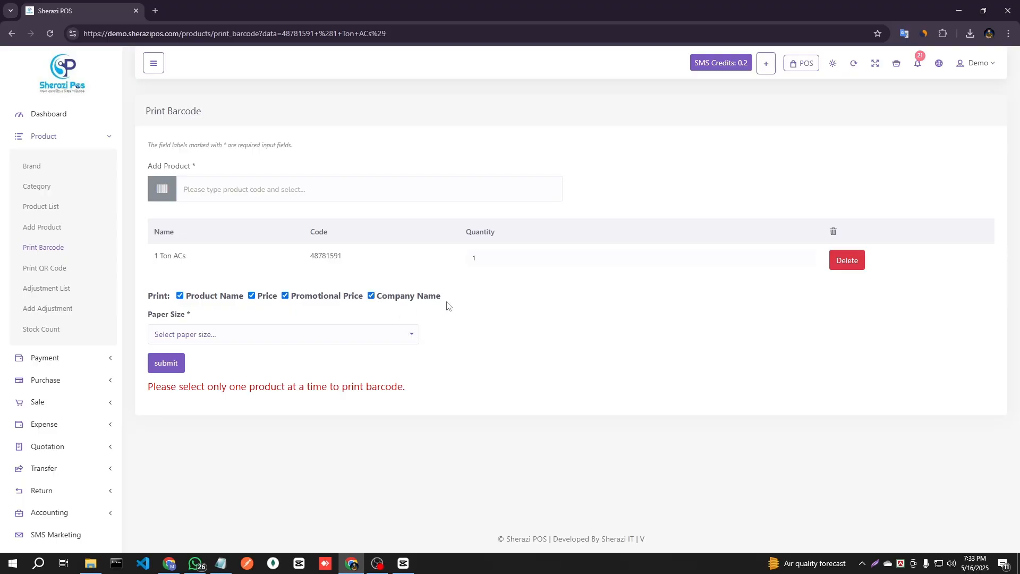
{"action": "left_click", "coordinate": [372, 334]}
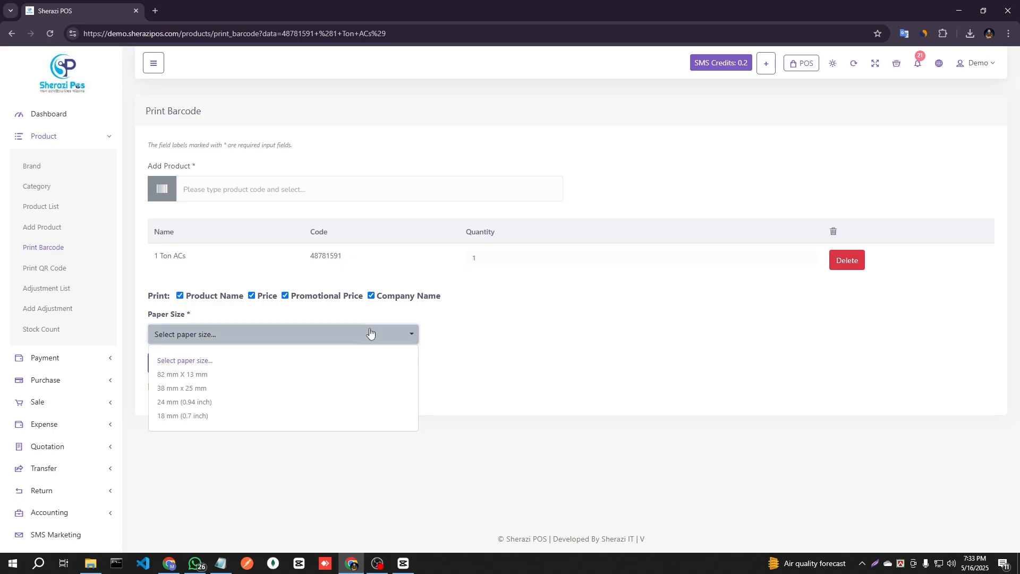
{"action": "left_click", "coordinate": [214, 388]}
{"action": "left_click", "coordinate": [169, 363]}
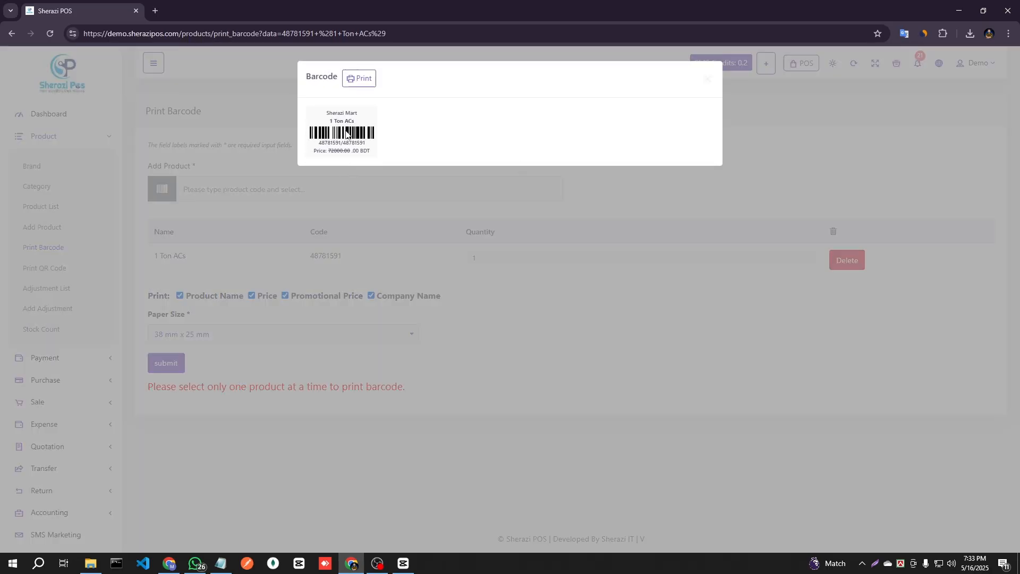
Check the company and product names on the generated barcode label, and return to the product list.
{"action": "left_click_drag", "start_coordinate": [325, 114], "coordinate": [410, 138]}
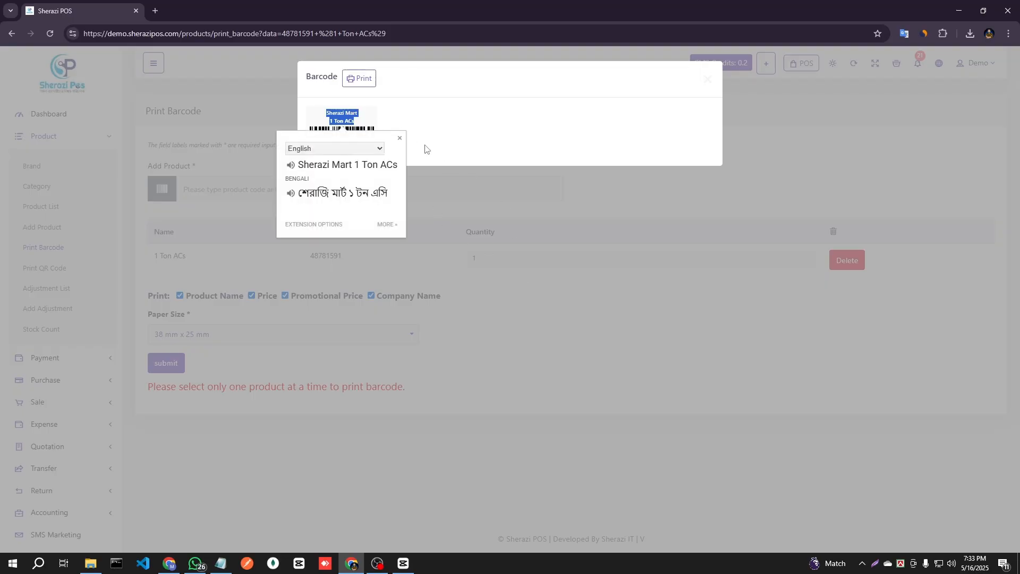
{"action": "left_click", "coordinate": [557, 280]}
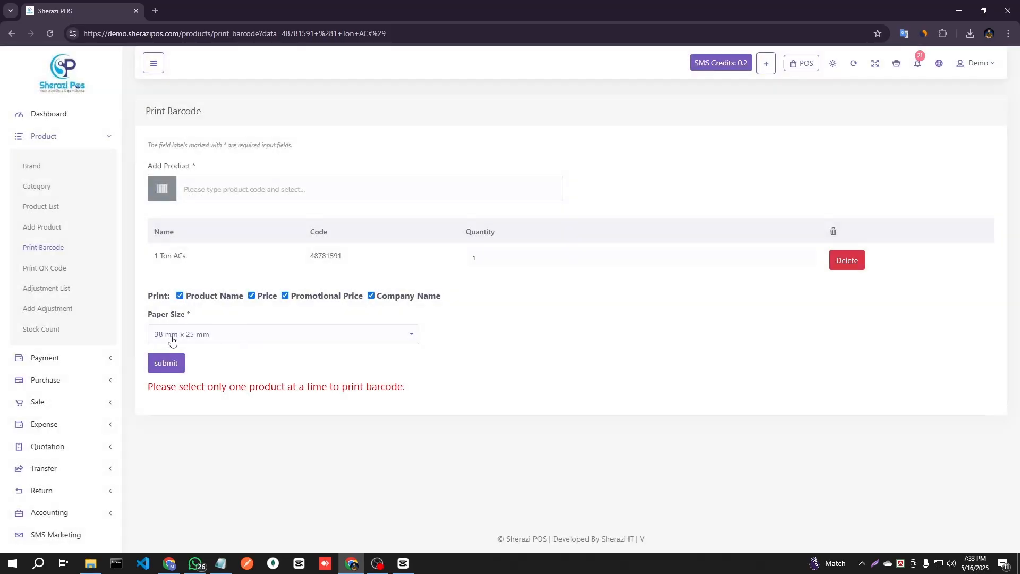
{"action": "left_click", "coordinate": [66, 207]}
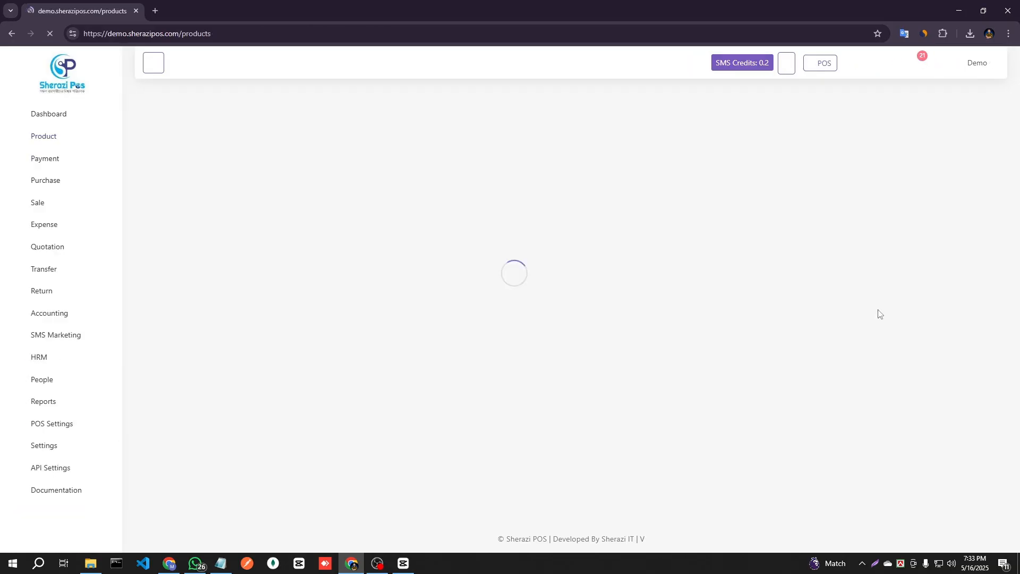